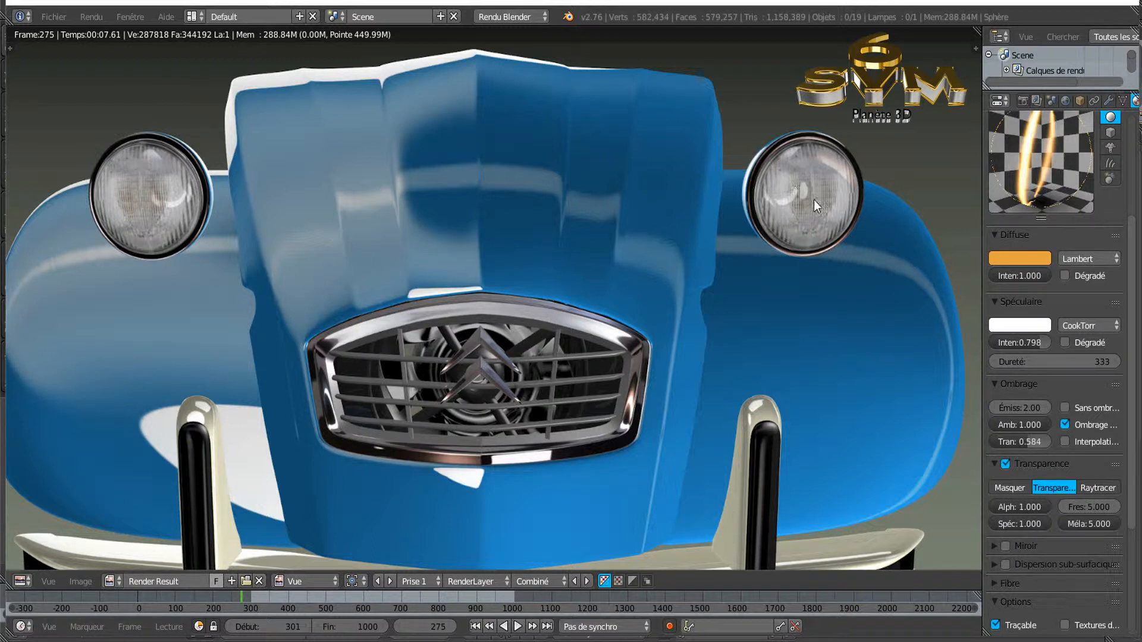
# - Examine the glass of both headlights up close in the rendered front view of the car
pyautogui.scroll(5, 806, 193)
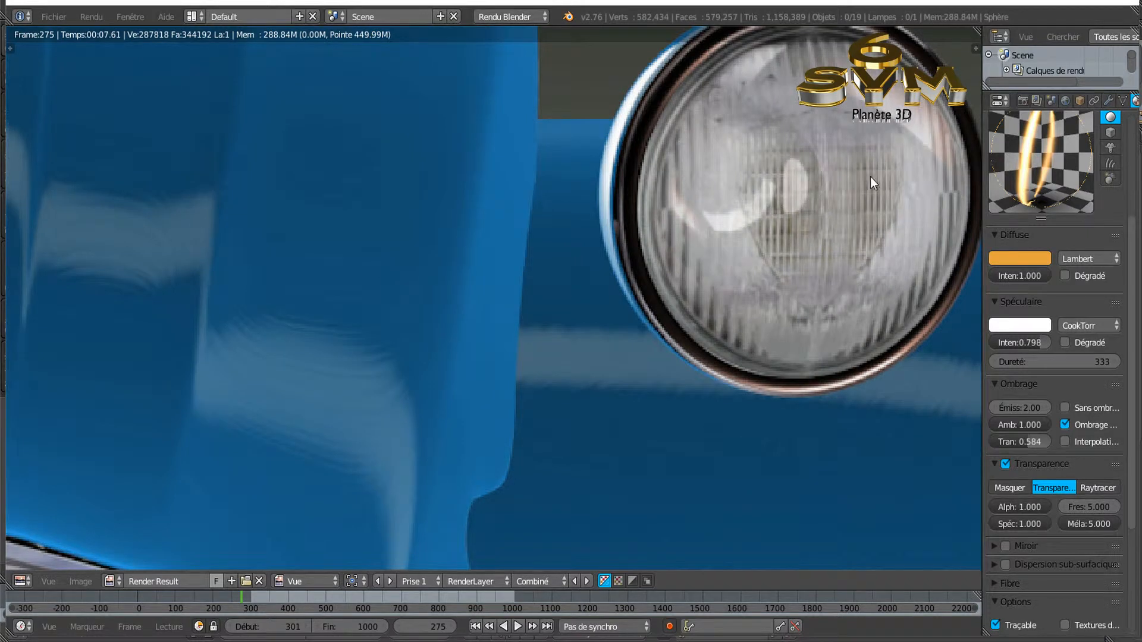
pyautogui.scroll(-3, 862, 235)
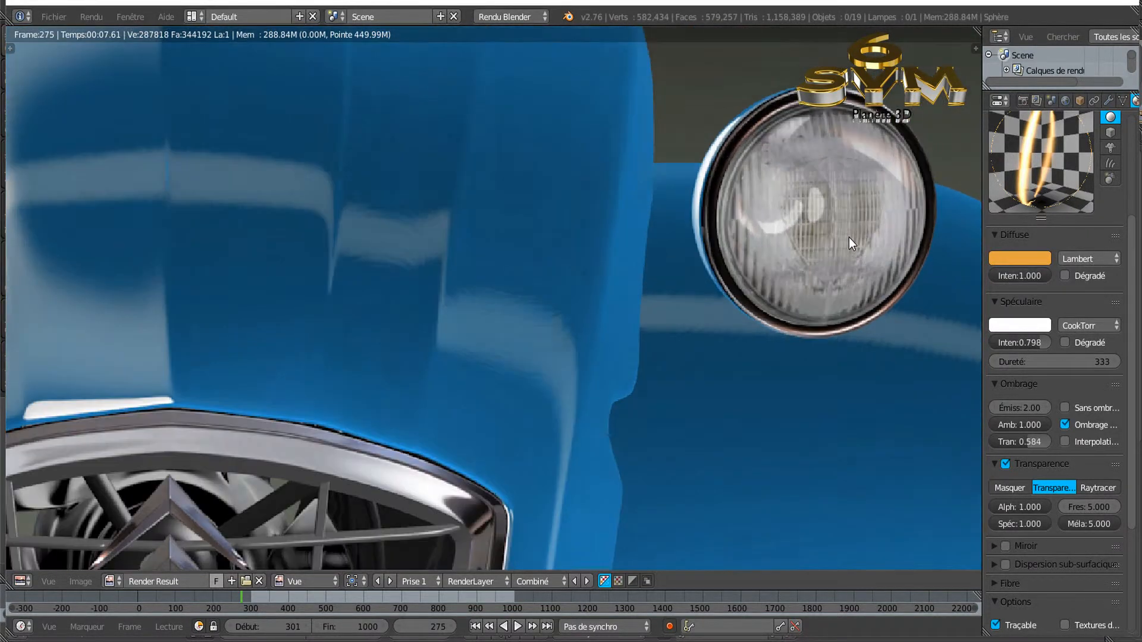
pyautogui.scroll(2, 849, 239)
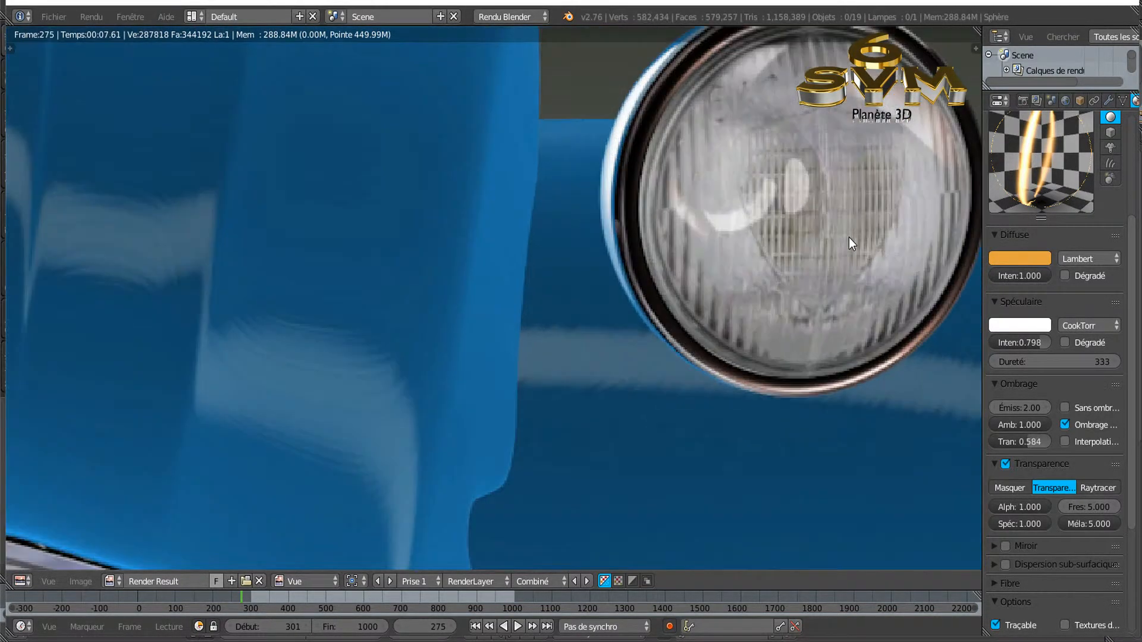
pyautogui.scroll(-1, 849, 238)
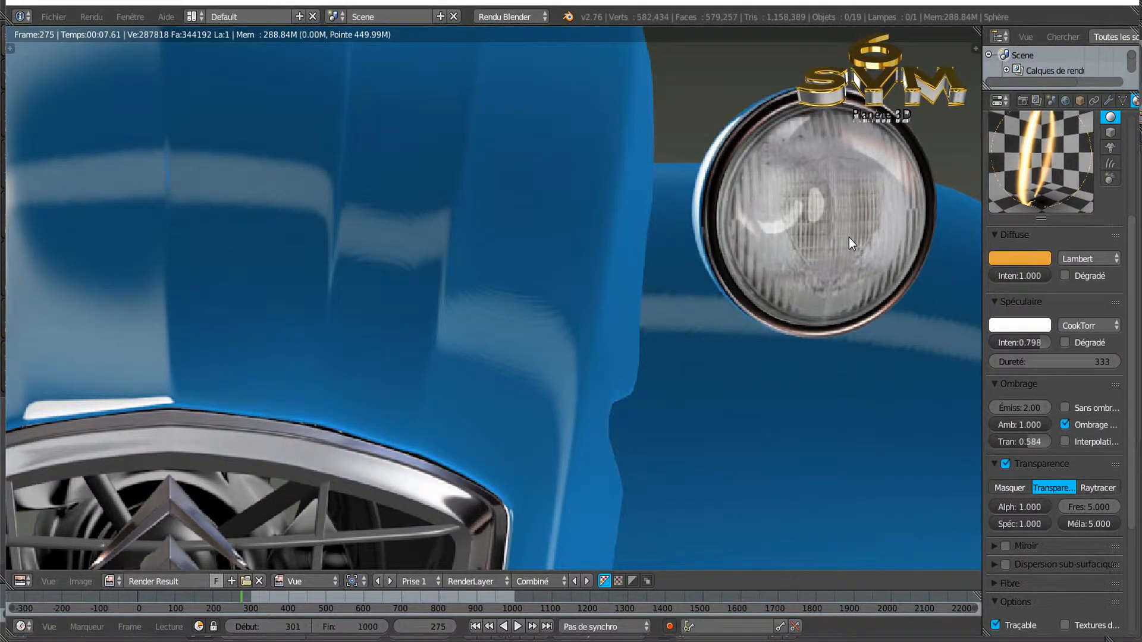
pyautogui.scroll(-2, 848, 237)
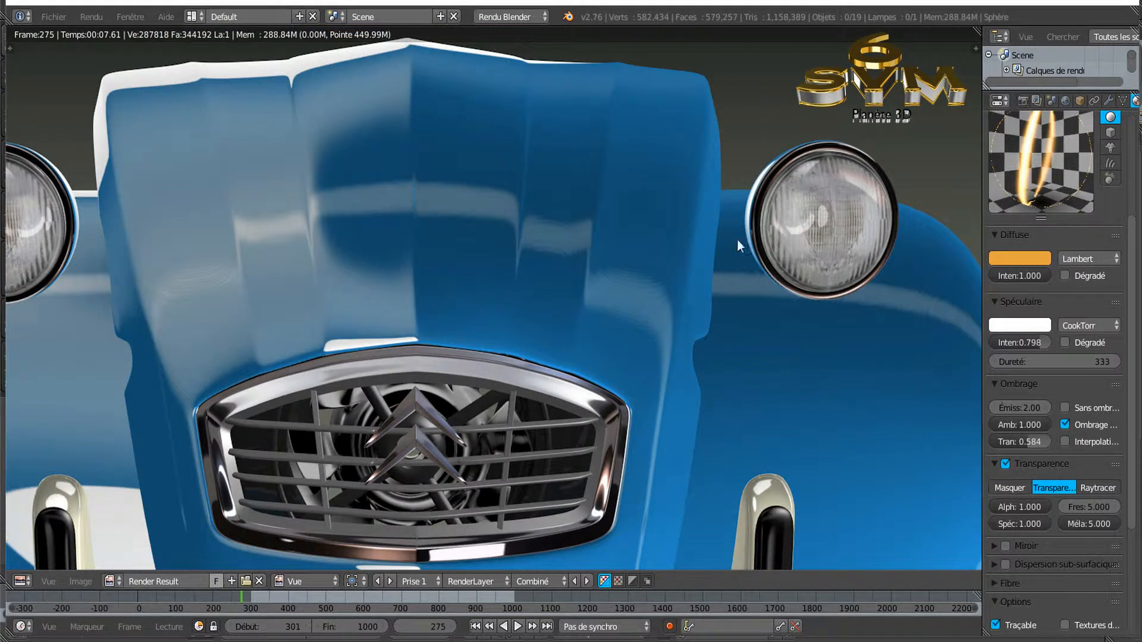
pyautogui.scroll(-1, 265, 266)
pyautogui.scroll(2, 55, 256)
pyautogui.scroll(-3, 60, 257)
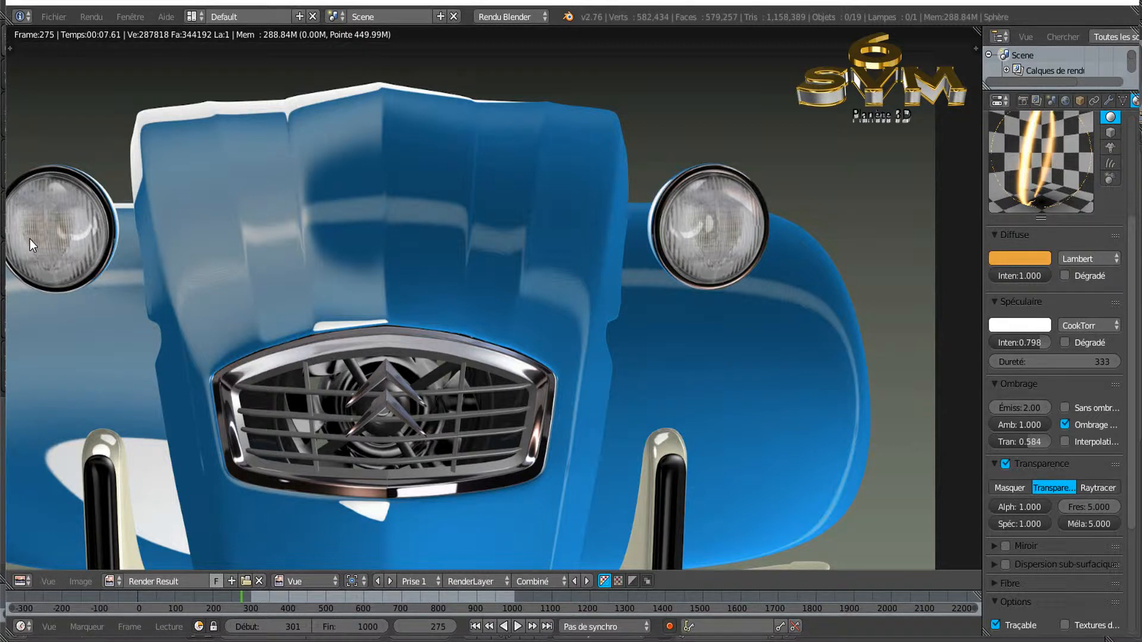
pyautogui.scroll(1, 30, 237)
pyautogui.scroll(-1, 47, 229)
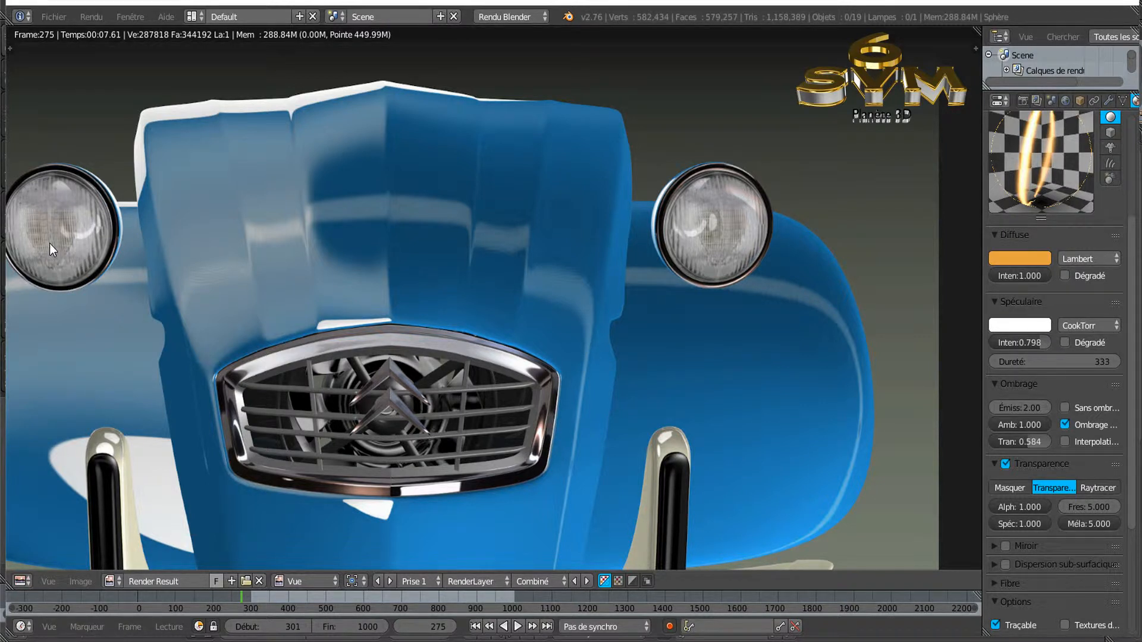
pyautogui.scroll(1, 35, 238)
pyautogui.scroll(-1, 37, 237)
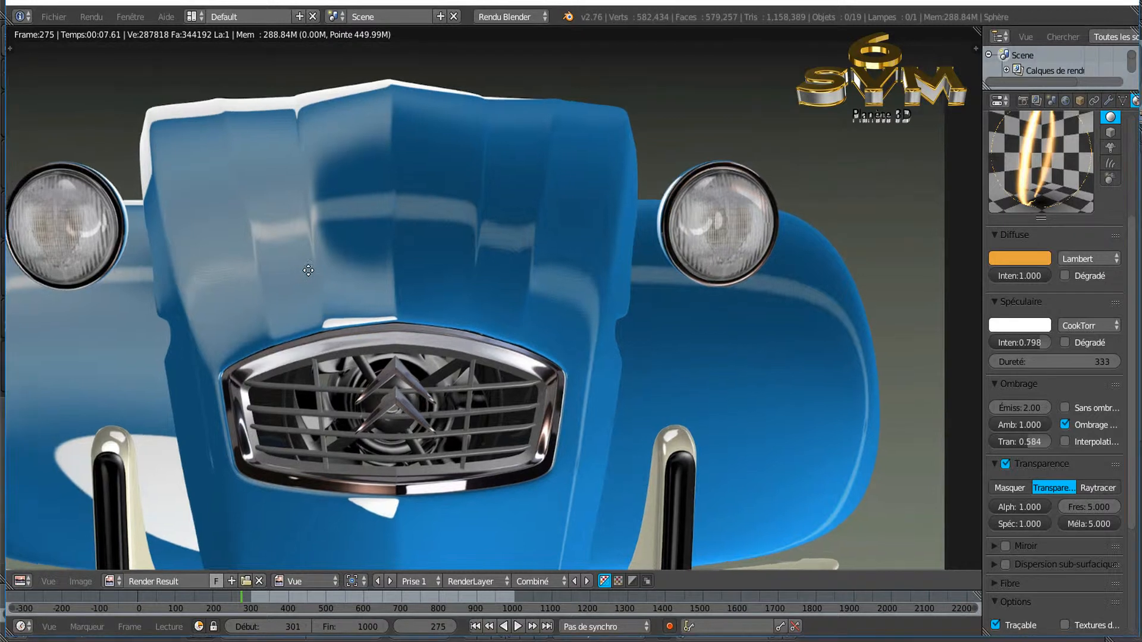
pyautogui.moveTo(288, 278); pyautogui.dragTo(400, 257, button='middle')
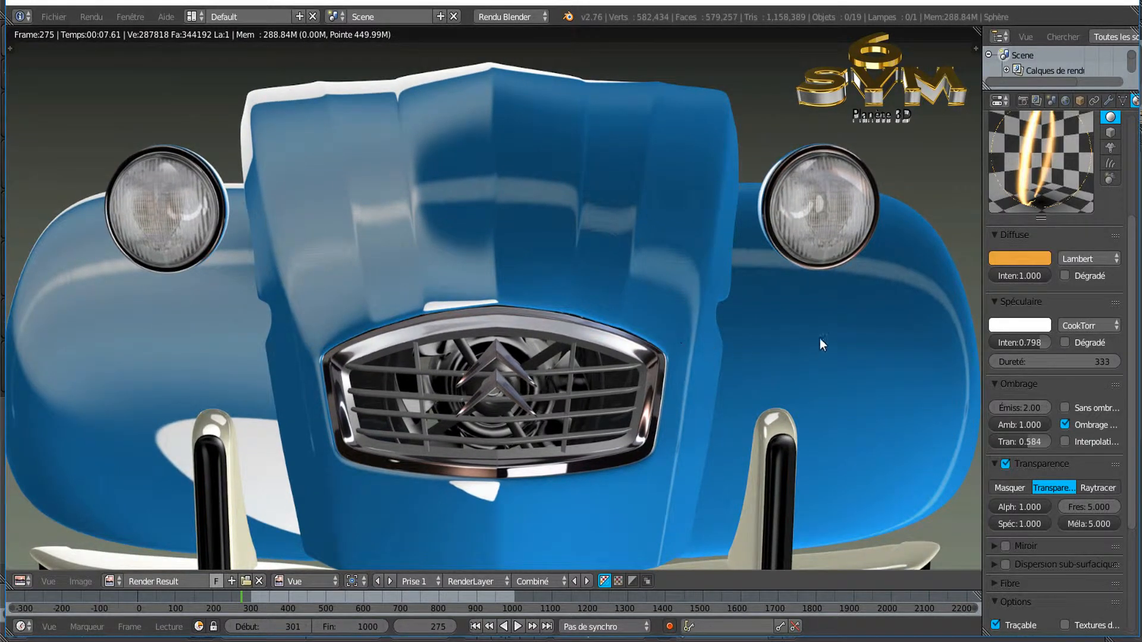
pyautogui.scroll(1, 876, 263)
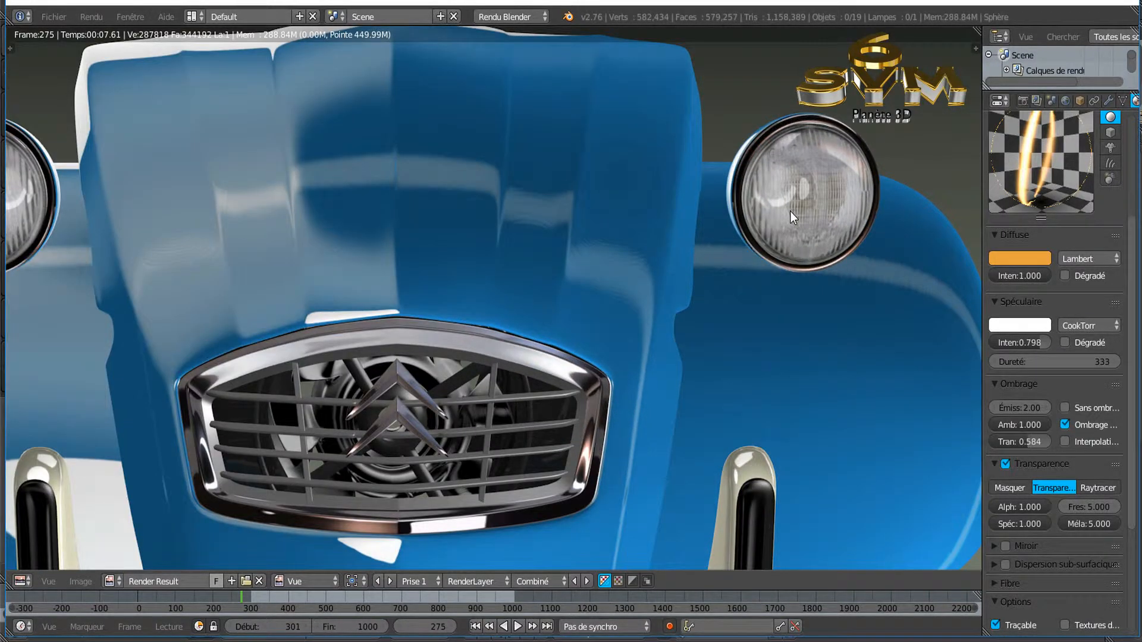
pyautogui.scroll(2, 840, 181)
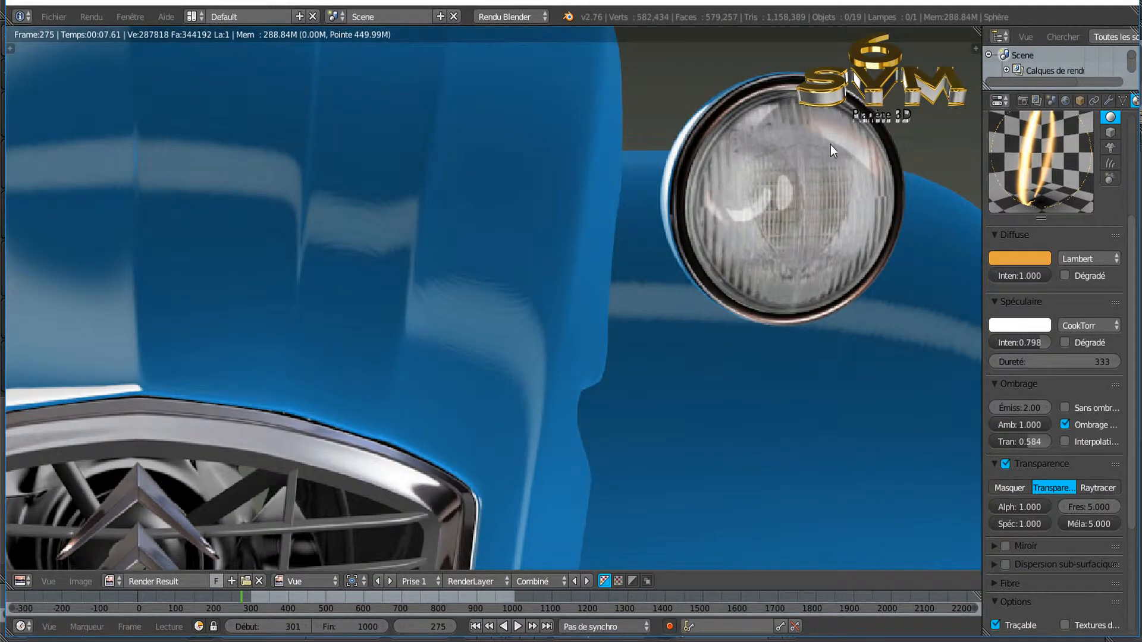
pyautogui.scroll(-1, 829, 178)
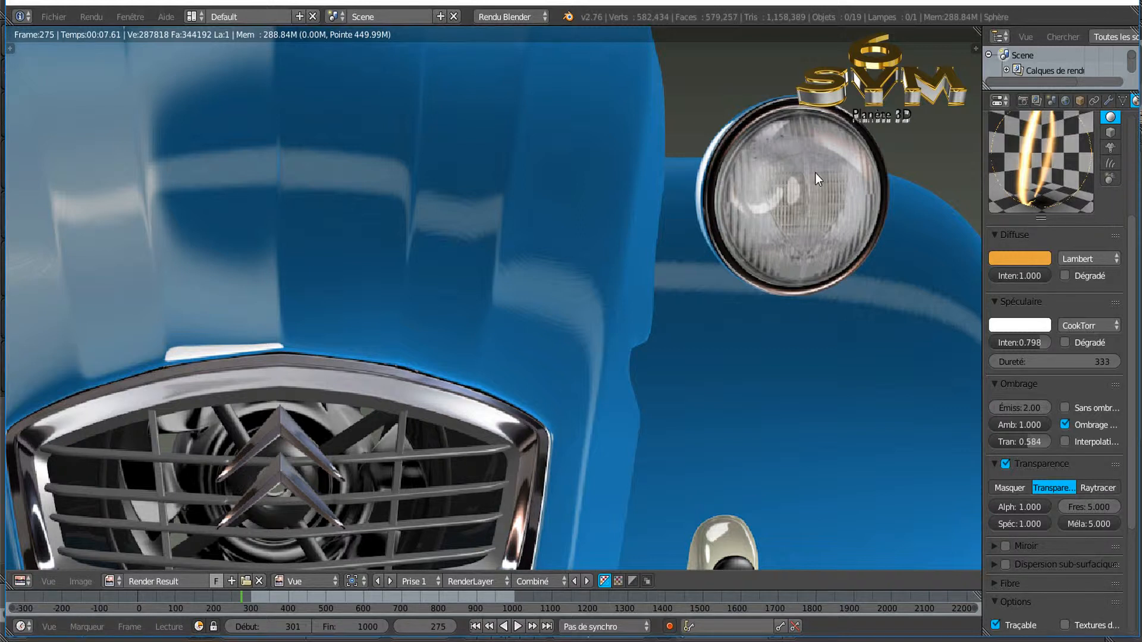
pyautogui.scroll(-1, 823, 189)
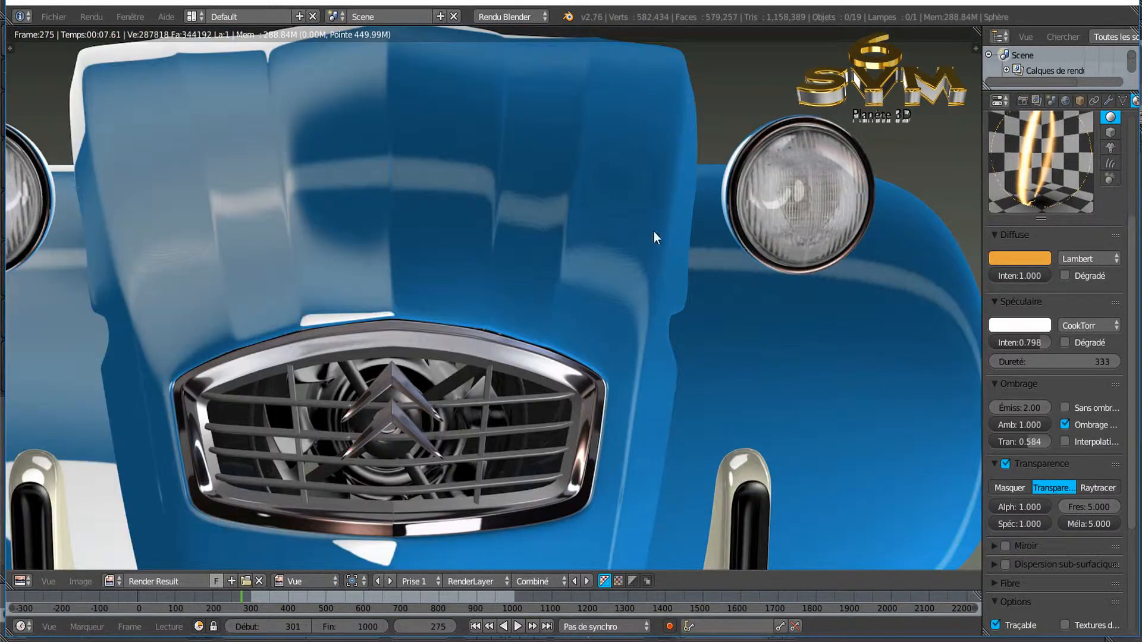
pyautogui.scroll(-1, 383, 239)
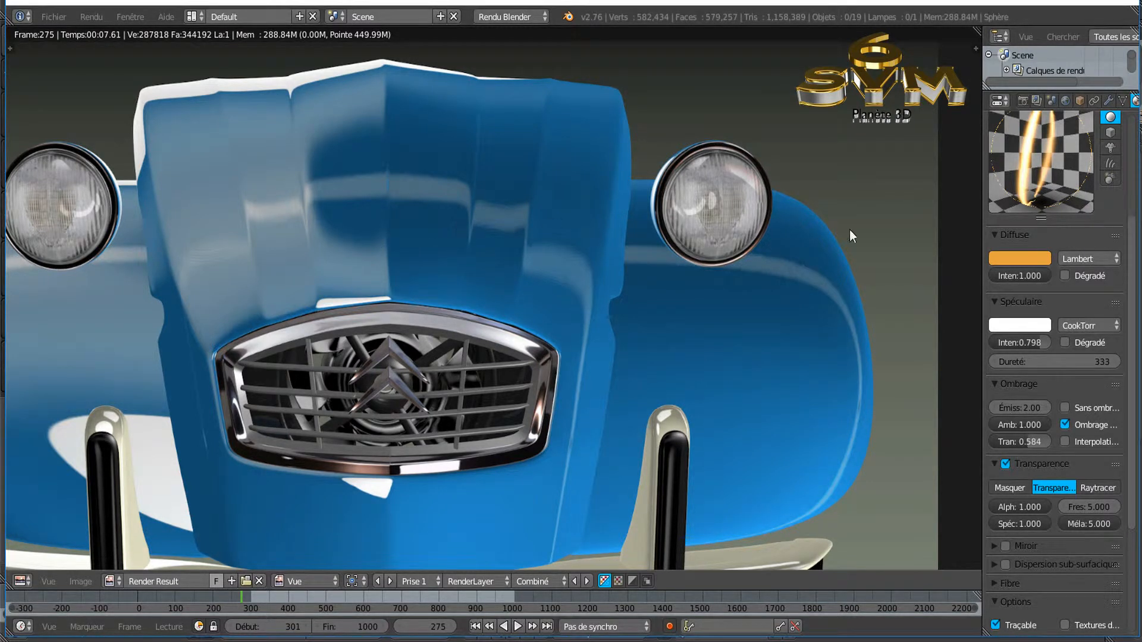
pyautogui.scroll(2, 447, 258)
pyautogui.scroll(-1, 447, 256)
pyautogui.moveTo(443, 240); pyautogui.dragTo(558, 231, button='middle')
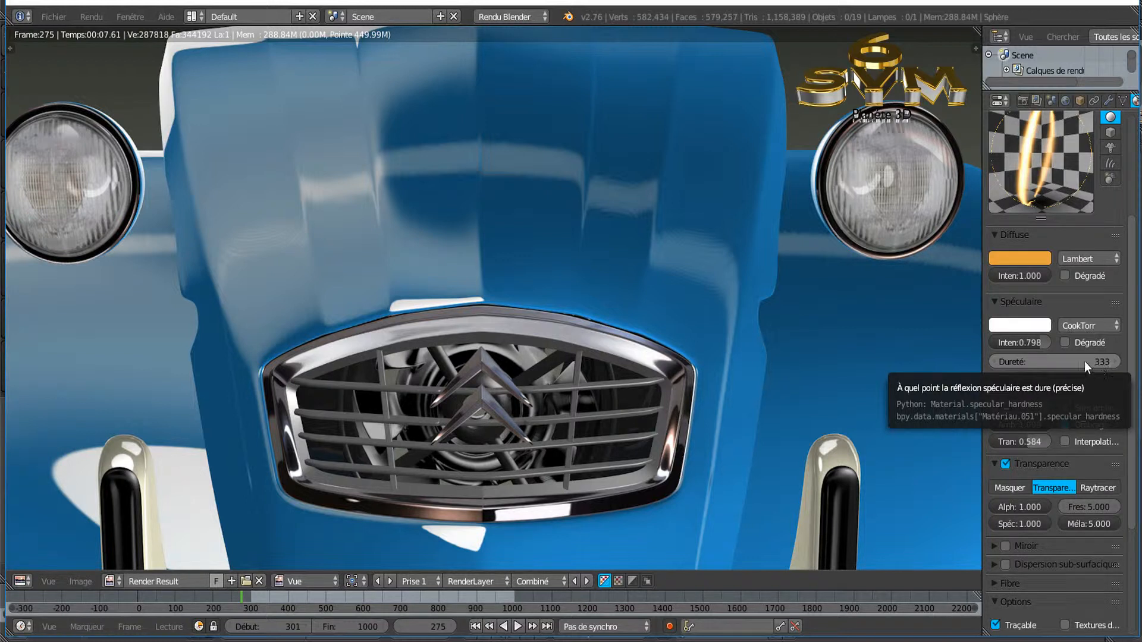
# - Set the orange emissive material's specular hardness to 1 and render frame 275 again to check the headlights
pyautogui.moveTo(1096, 363); pyautogui.dragTo(1000, 363)
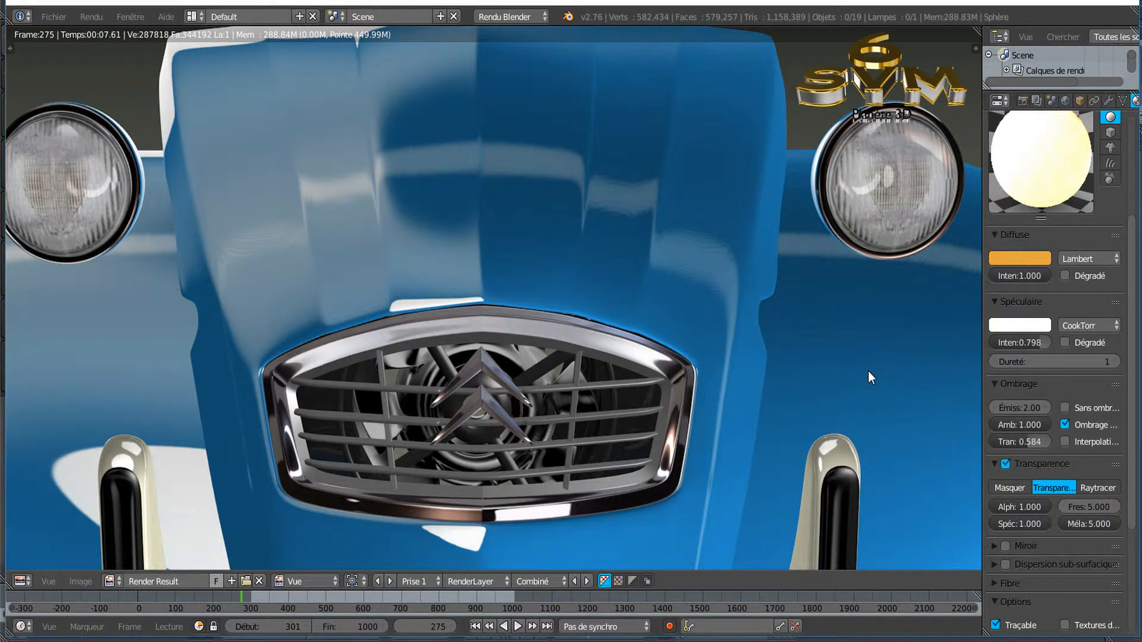
pyautogui.press('F12')
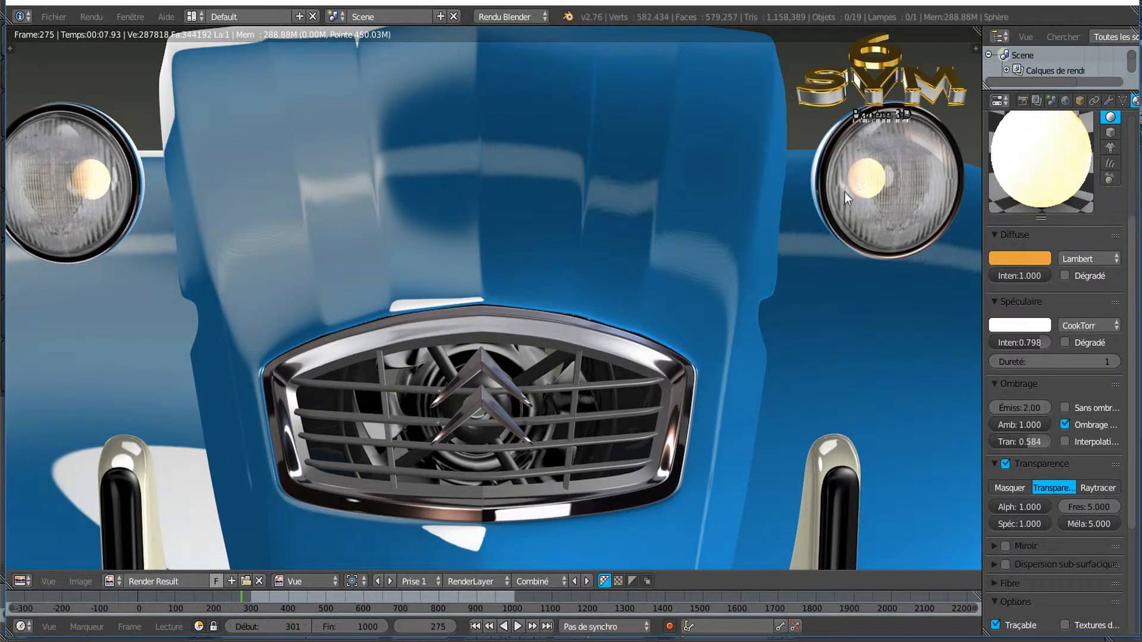
pyautogui.scroll(-1, 466, 269)
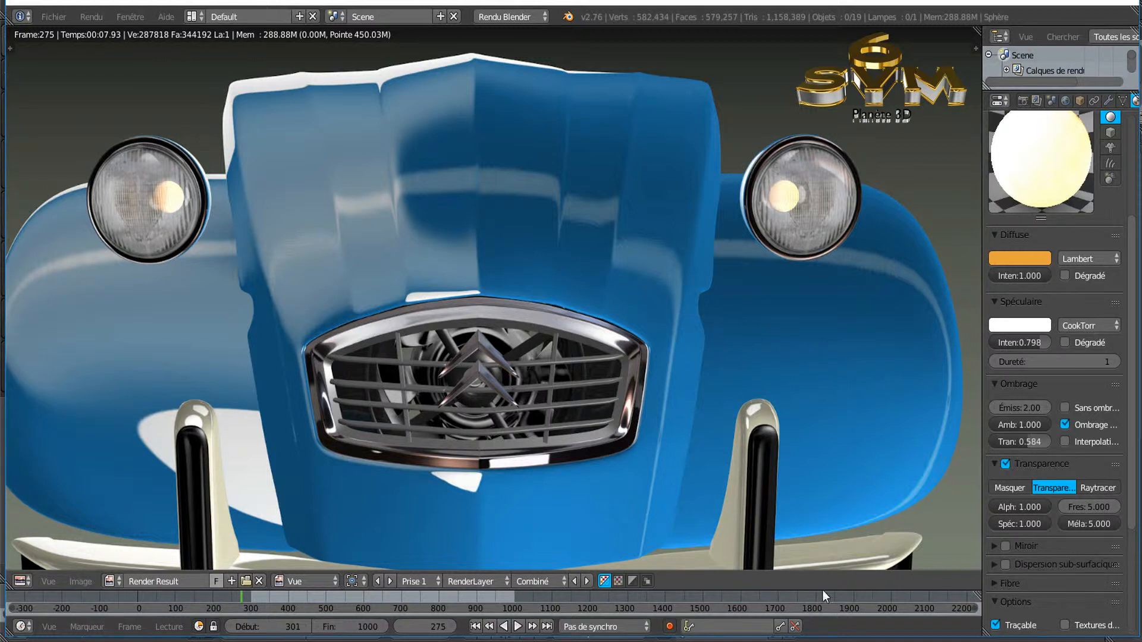
# - Switch to the other Blender window containing the separate headlight model and widen its 3D viewport
pyautogui.moveTo(789, 641)
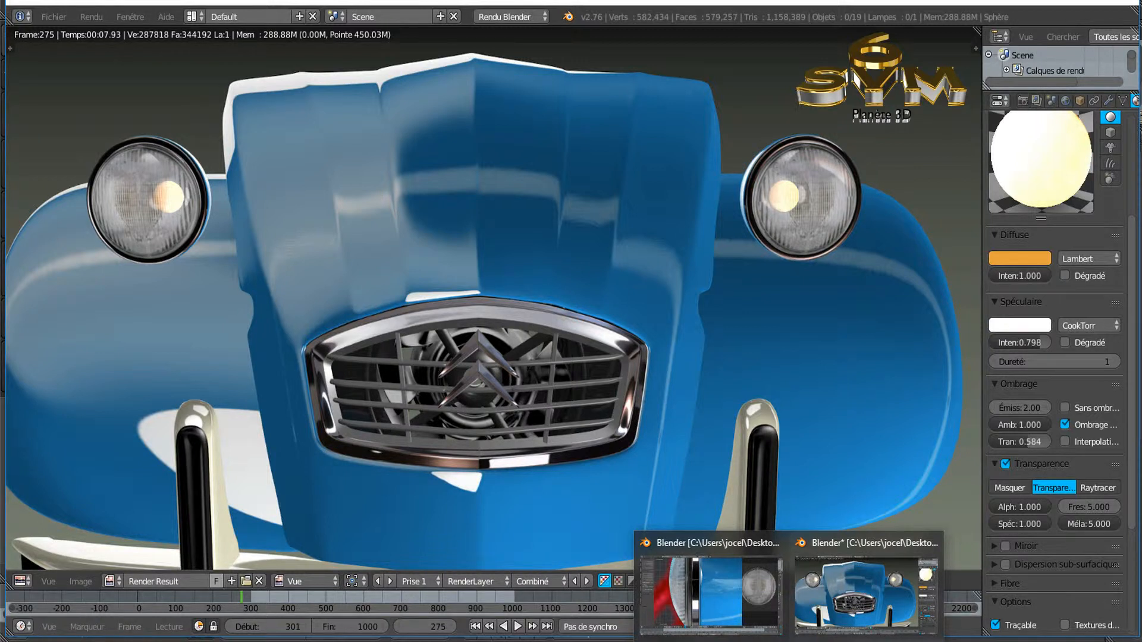
pyautogui.click(747, 598)
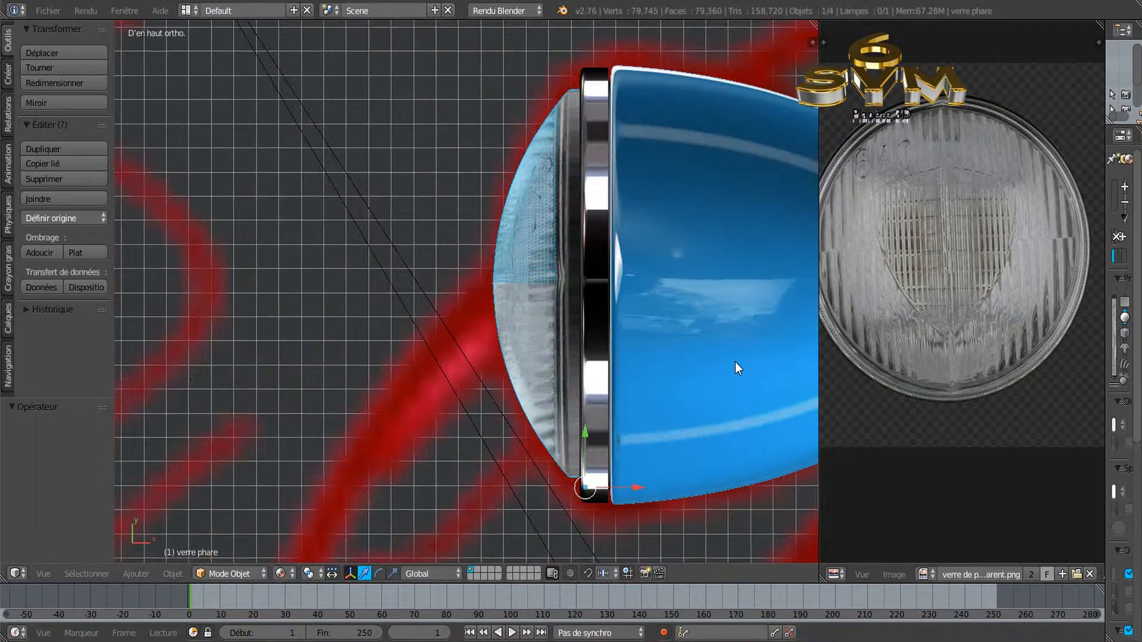
pyautogui.scroll(-3, 735, 368)
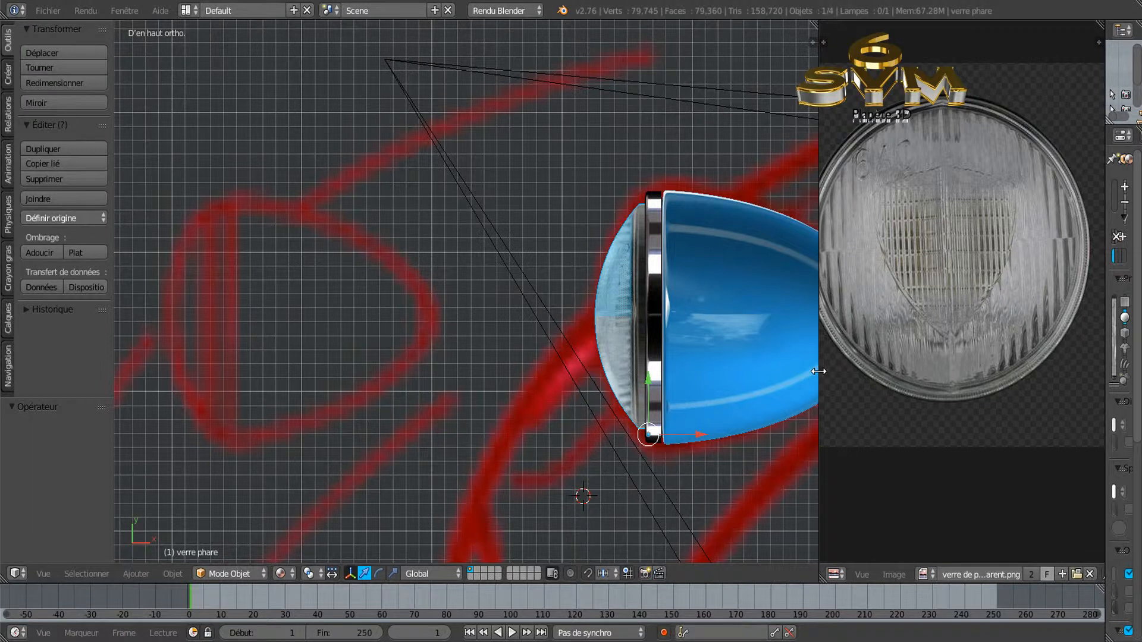
pyautogui.moveTo(818, 371); pyautogui.dragTo(879, 370)
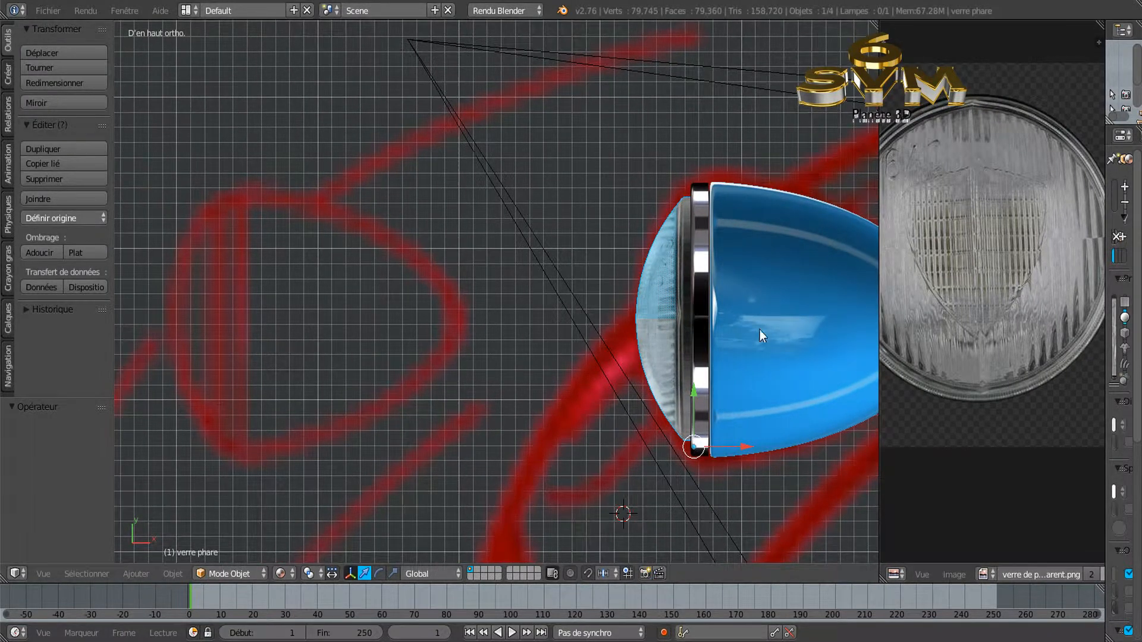
# - Examine in top view how the headlight model lines up with the red car blueprint
pyautogui.keyDown('shift'); pyautogui.moveTo(777, 326); pyautogui.dragTo(526, 318, button='middle'); pyautogui.keyUp('shift')
pyautogui.scroll(-6, 526, 320)
pyautogui.scroll(-6, 526, 324)
pyautogui.moveTo(708, 341); pyautogui.dragTo(717, 369, button='middle')
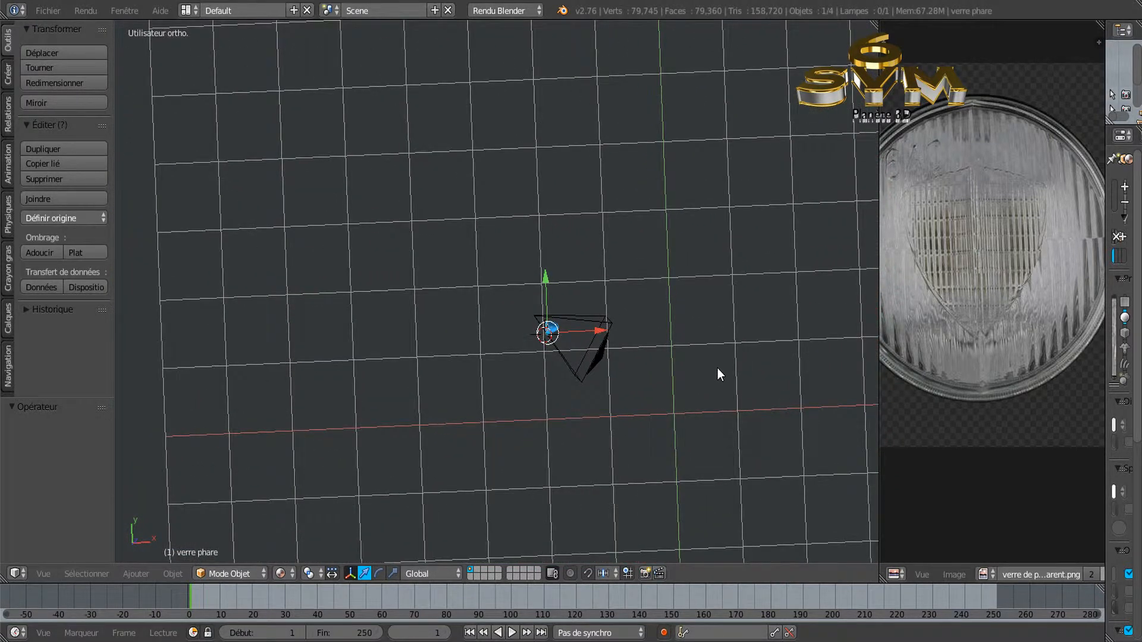
pyautogui.press('KP_7')
pyautogui.moveTo(723, 363)
pyautogui.keyDown('shift'); pyautogui.mouseDown(button='middle')
pyautogui.moveTo(500, 319)
pyautogui.moveTo(641, 285)
pyautogui.mouseUp(button='middle'); pyautogui.keyUp('shift')
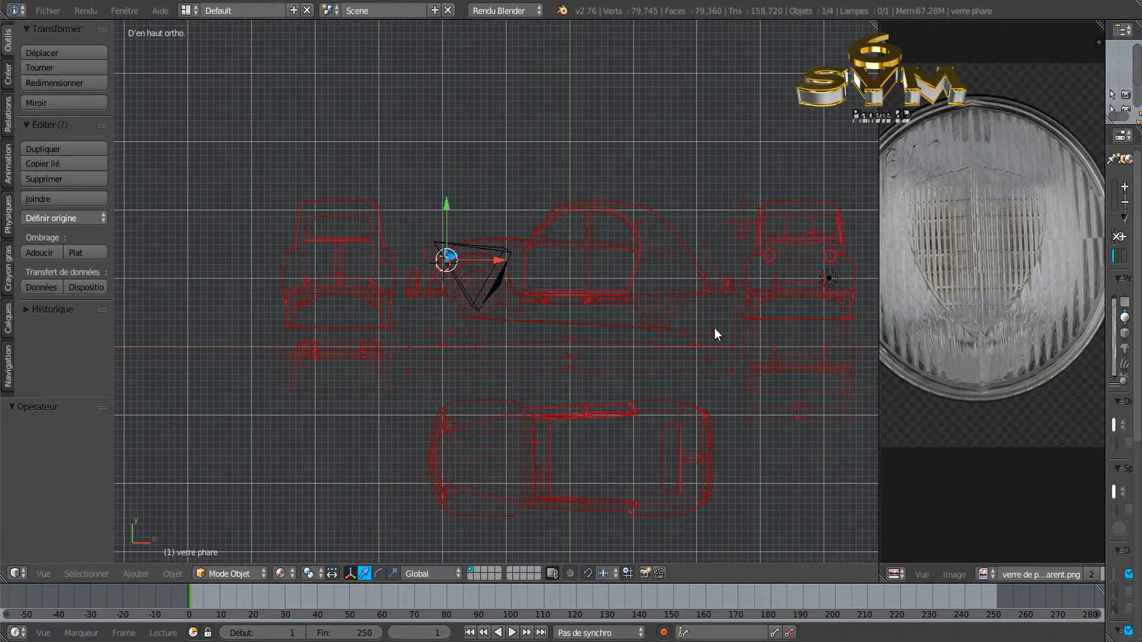
pyautogui.scroll(2, 567, 352)
pyautogui.keyDown('shift'); pyautogui.moveTo(463, 293); pyautogui.dragTo(658, 388, button='middle'); pyautogui.keyUp('shift')
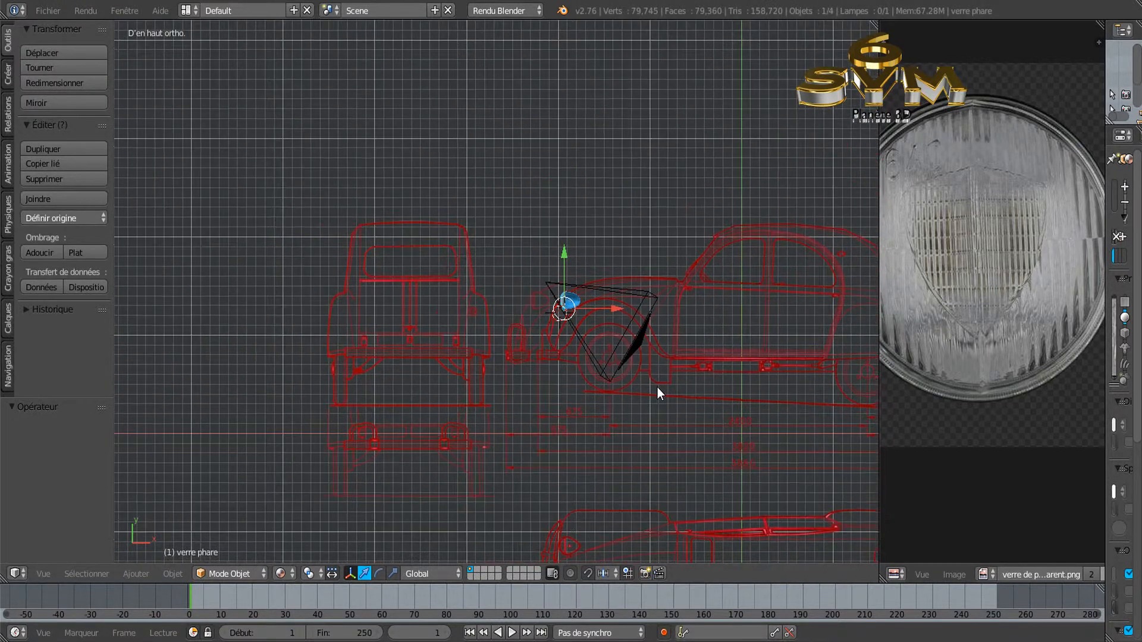
pyautogui.scroll(6, 656, 386)
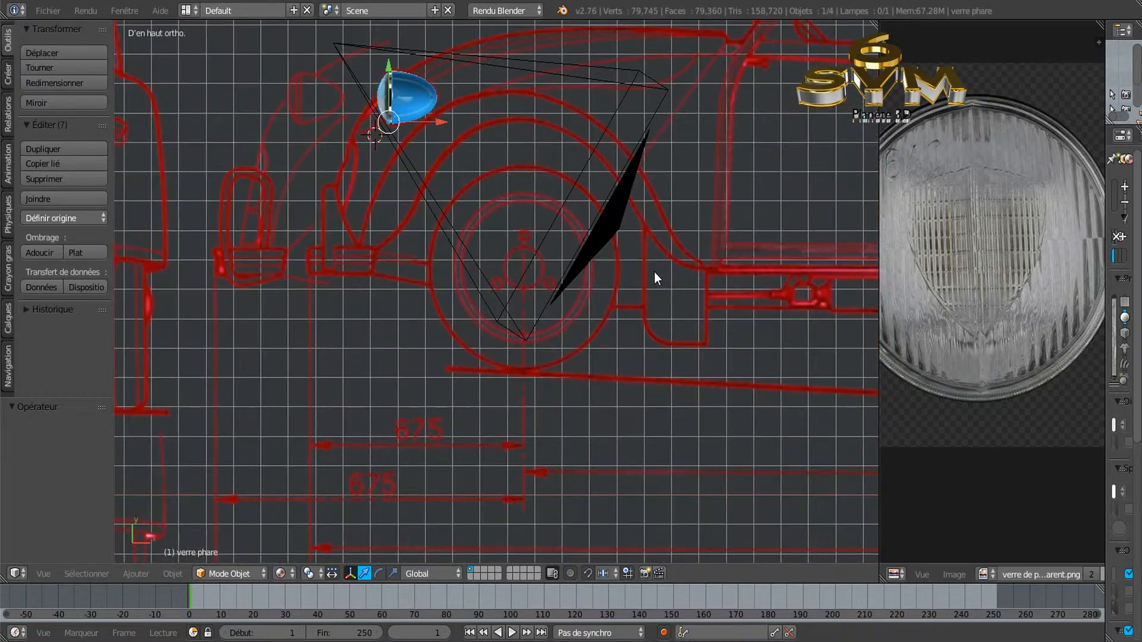
pyautogui.keyDown('shift'); pyautogui.moveTo(594, 240); pyautogui.dragTo(720, 369, button='middle'); pyautogui.keyUp('shift')
pyautogui.scroll(4, 652, 282)
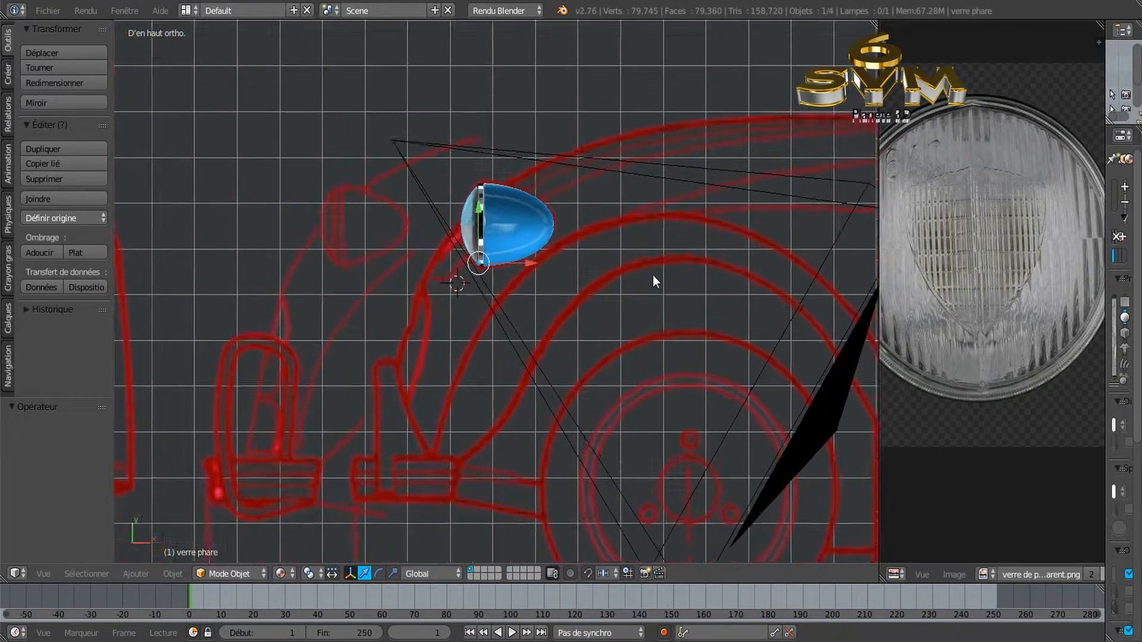
pyautogui.keyDown('shift'); pyautogui.moveTo(590, 230); pyautogui.dragTo(667, 372, button='middle'); pyautogui.keyUp('shift')
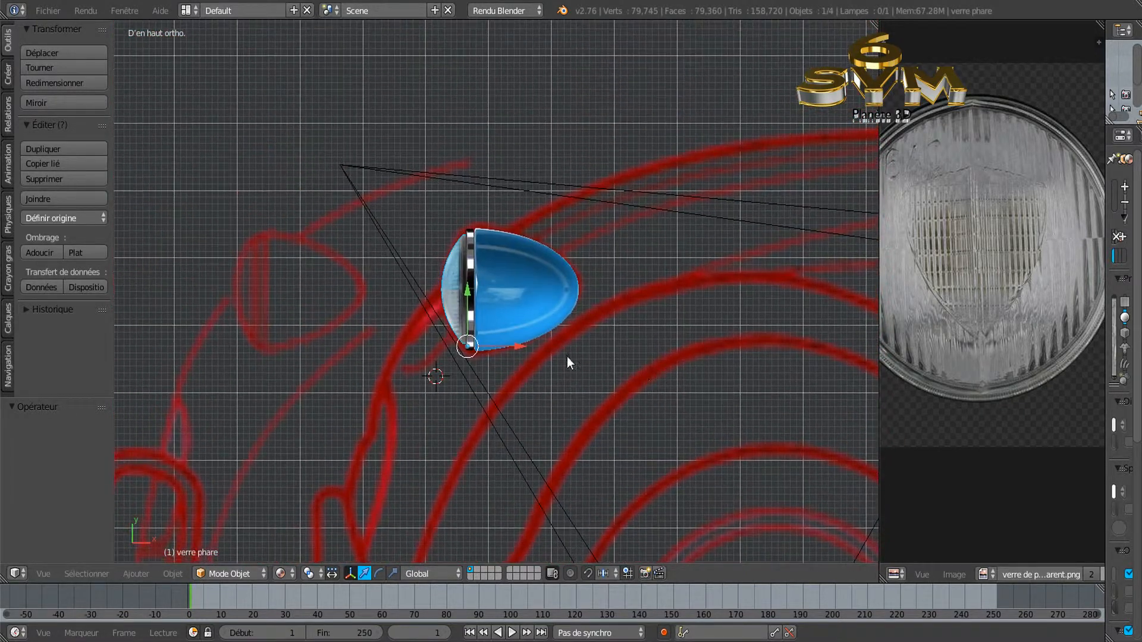
pyautogui.scroll(3, 484, 300)
# - Select the blue headlight shell and inspect the headlight's glass and chrome rim from an angled front view
pyautogui.rightClick(504, 286)
pyautogui.moveTo(478, 381)
pyautogui.mouseDown(button='middle')
pyautogui.moveTo(558, 407)
pyautogui.moveTo(632, 314)
pyautogui.moveTo(678, 225)
pyautogui.moveTo(674, 278)
pyautogui.moveTo(641, 342)
pyautogui.moveTo(581, 390)
pyautogui.moveTo(510, 396)
pyautogui.moveTo(632, 351)
pyautogui.moveTo(669, 356)
pyautogui.moveTo(610, 395)
pyautogui.moveTo(657, 404)
pyautogui.moveTo(687, 361)
pyautogui.mouseUp(button='middle')
pyautogui.scroll(3, 670, 363)
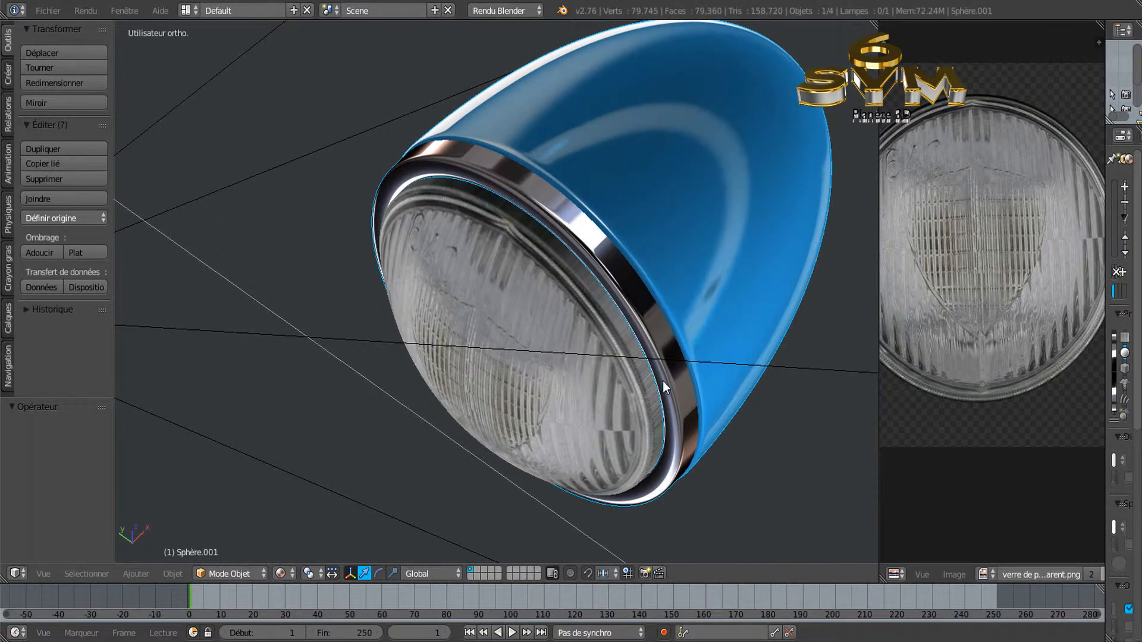
pyautogui.moveTo(625, 399); pyautogui.dragTo(626, 356, button='middle')
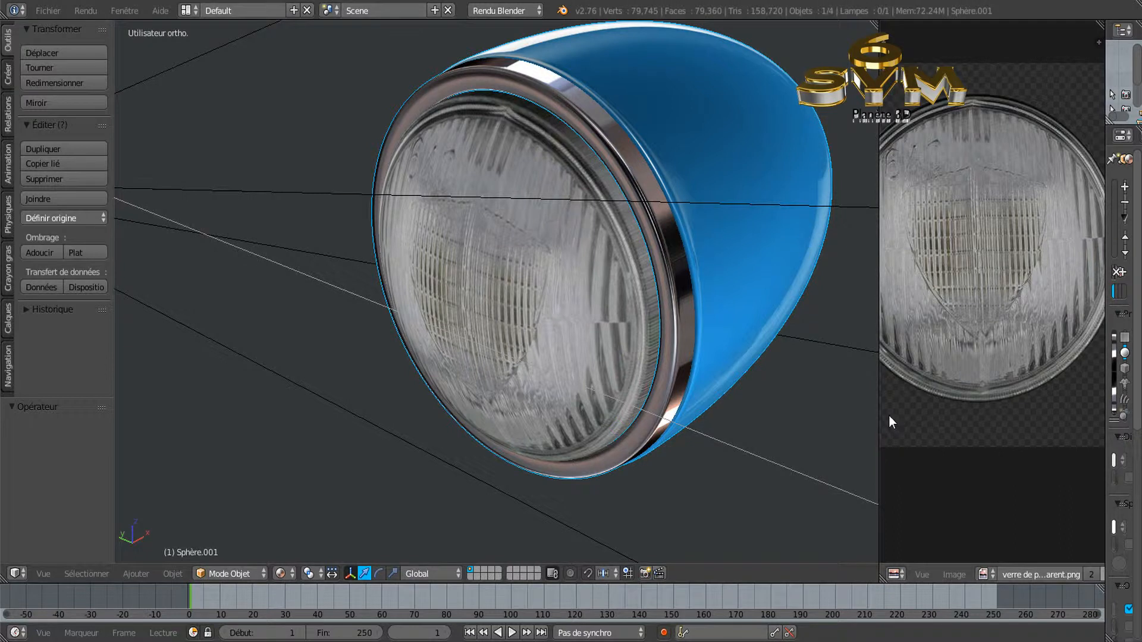
# - Resize the viewport, image and properties areas so the selected shell's material list and settings are readable beside the model
pyautogui.moveTo(878, 419); pyautogui.dragTo(795, 419)
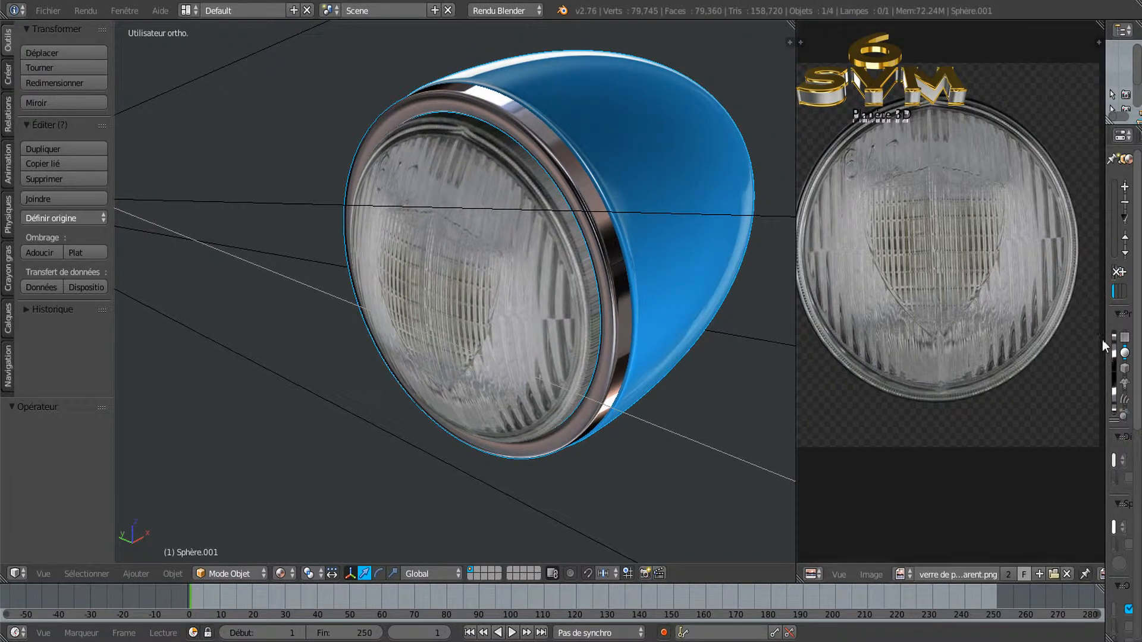
pyautogui.moveTo(1106, 332); pyautogui.dragTo(931, 334)
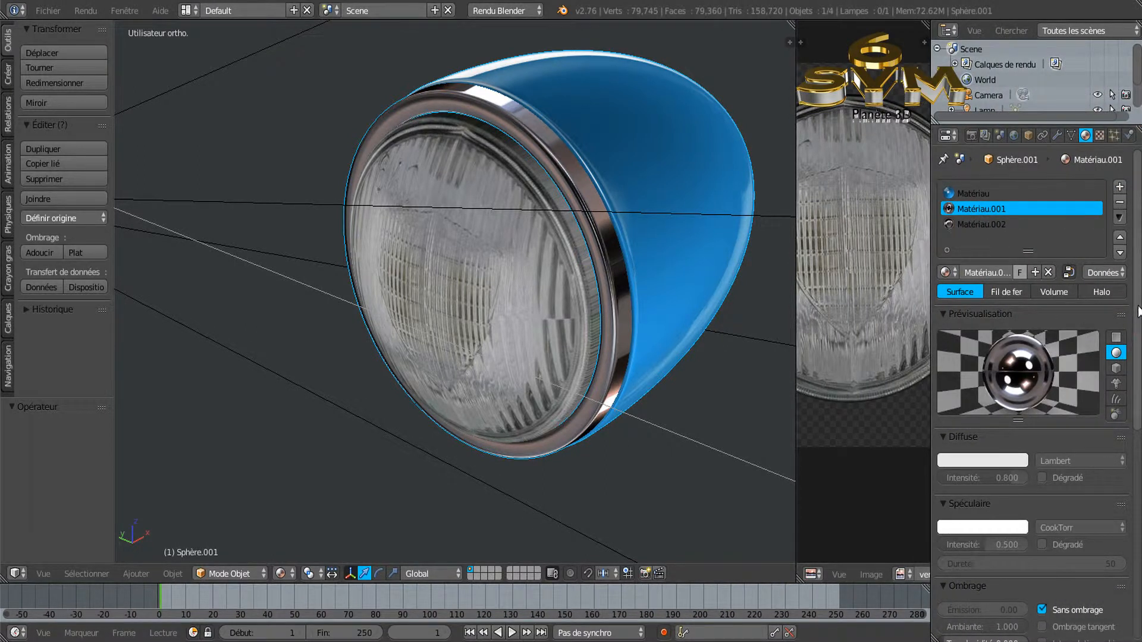
pyautogui.scroll(-5, 1137, 312)
pyautogui.scroll(5, 1138, 312)
pyautogui.moveTo(933, 455); pyautogui.dragTo(1020, 455)
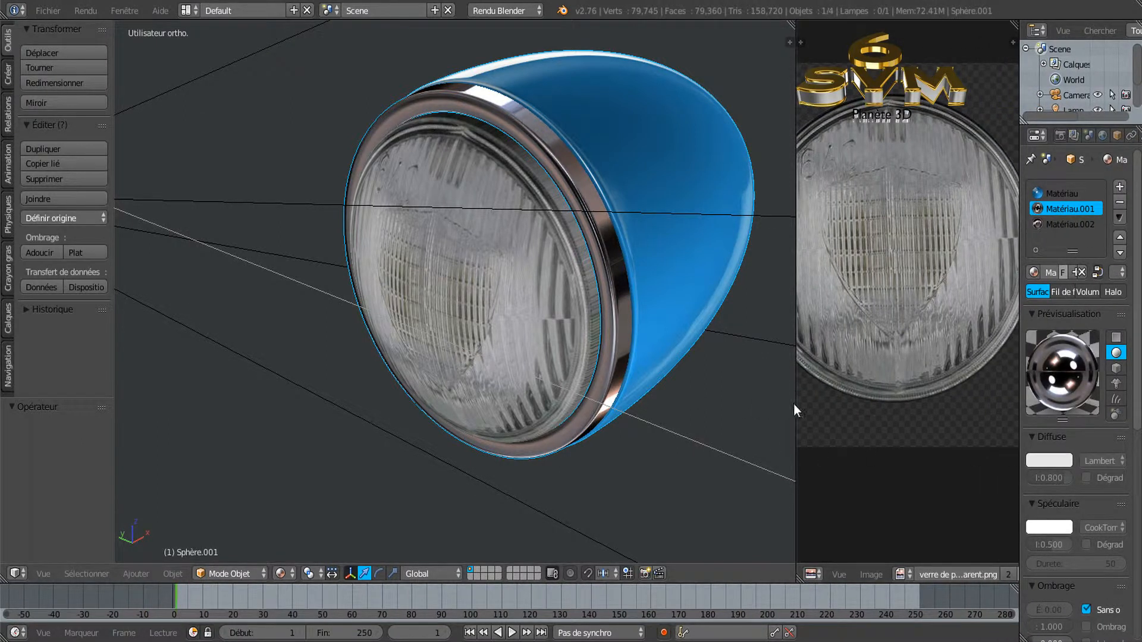
pyautogui.moveTo(797, 408); pyautogui.dragTo(842, 406)
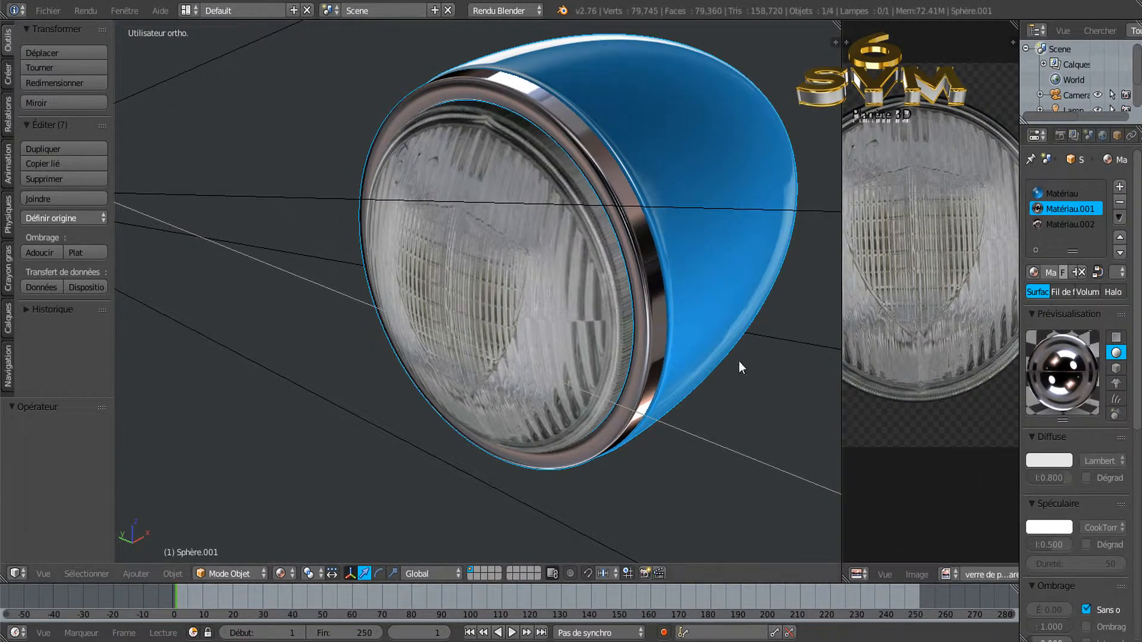
# - Examine the headlight model's ribbed glass edge, chrome rim and shell from the side, from below and straight from the front
pyautogui.moveTo(626, 375); pyautogui.dragTo(597, 385, button='middle')
pyautogui.scroll(5, 596, 384)
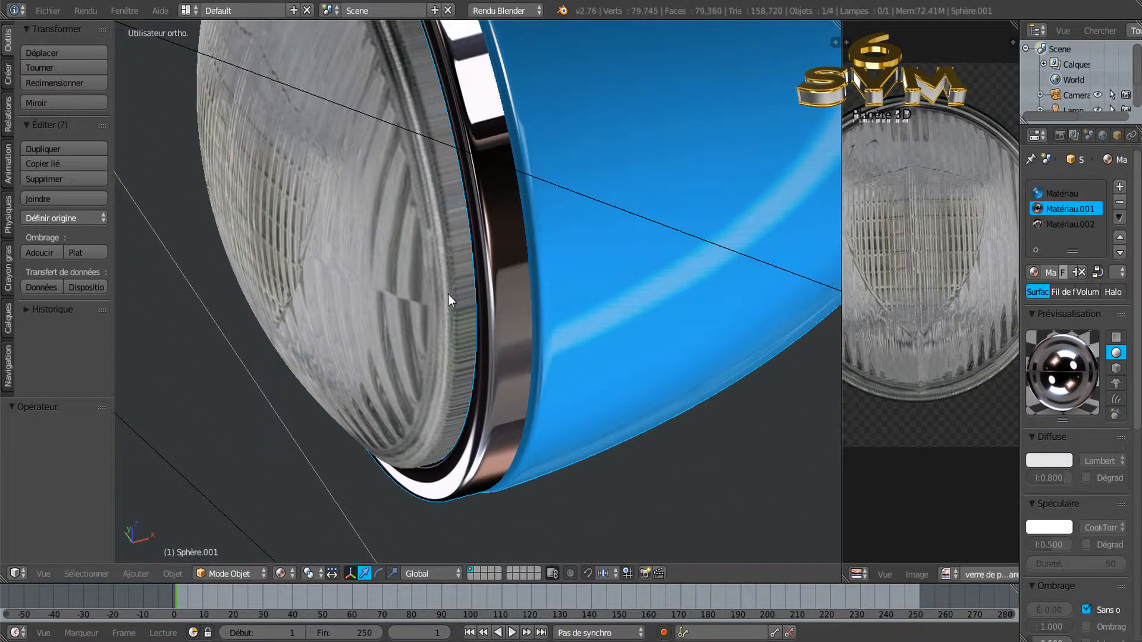
pyautogui.scroll(-4, 470, 368)
pyautogui.moveTo(475, 363); pyautogui.dragTo(599, 370, button='middle')
pyautogui.scroll(4, 569, 272)
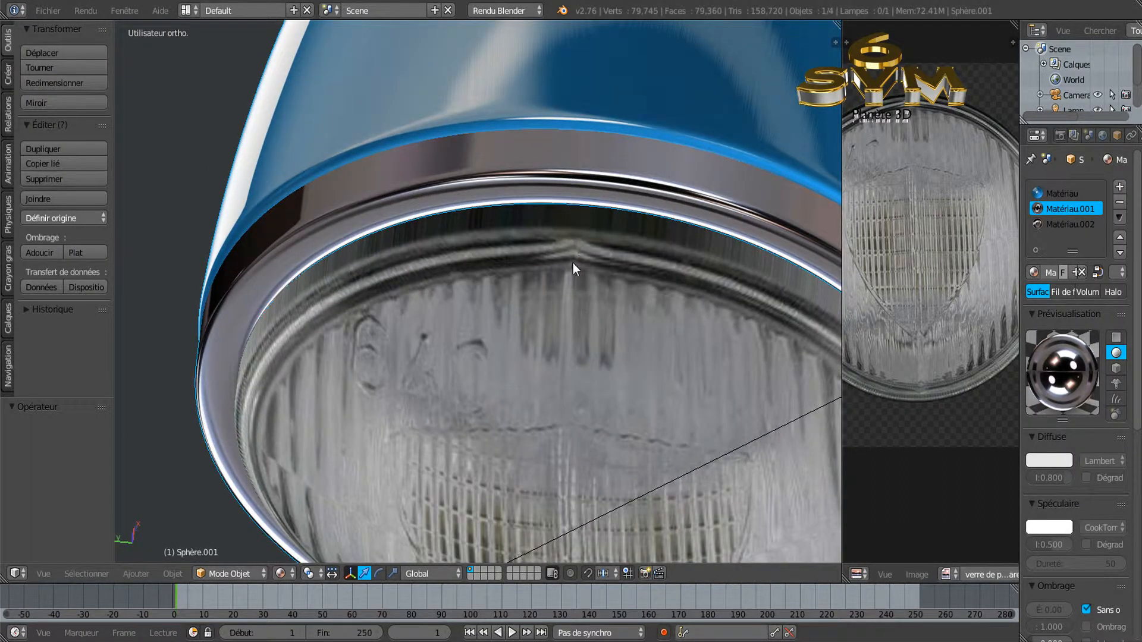
pyautogui.scroll(-4, 607, 345)
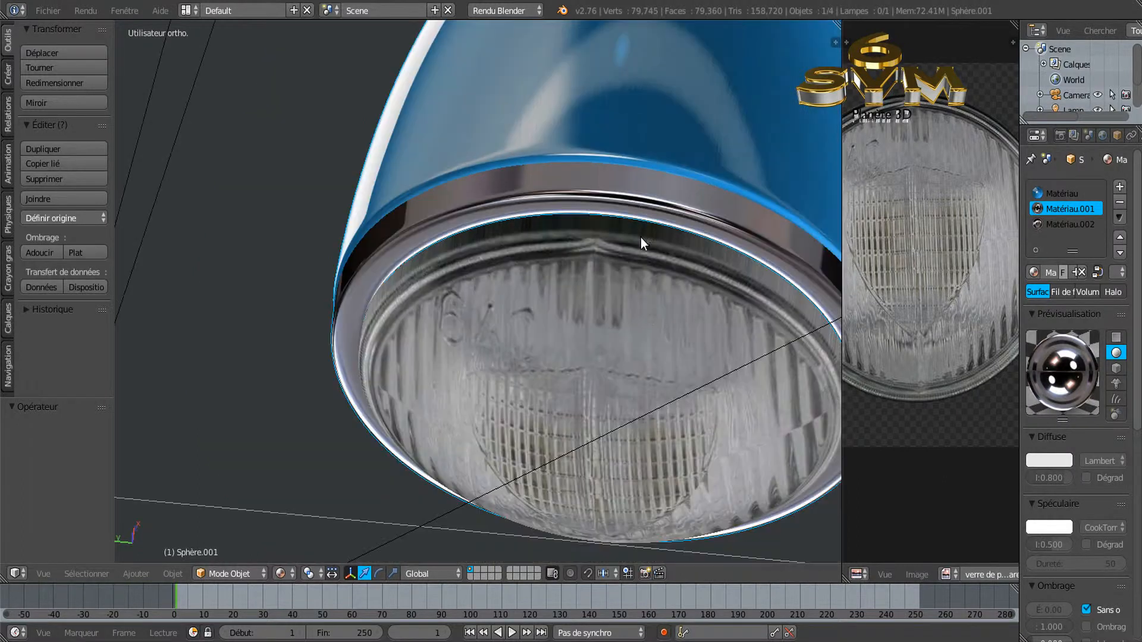
pyautogui.moveTo(607, 344); pyautogui.dragTo(553, 315, button='middle')
pyautogui.moveTo(602, 275); pyautogui.dragTo(539, 304, button='middle')
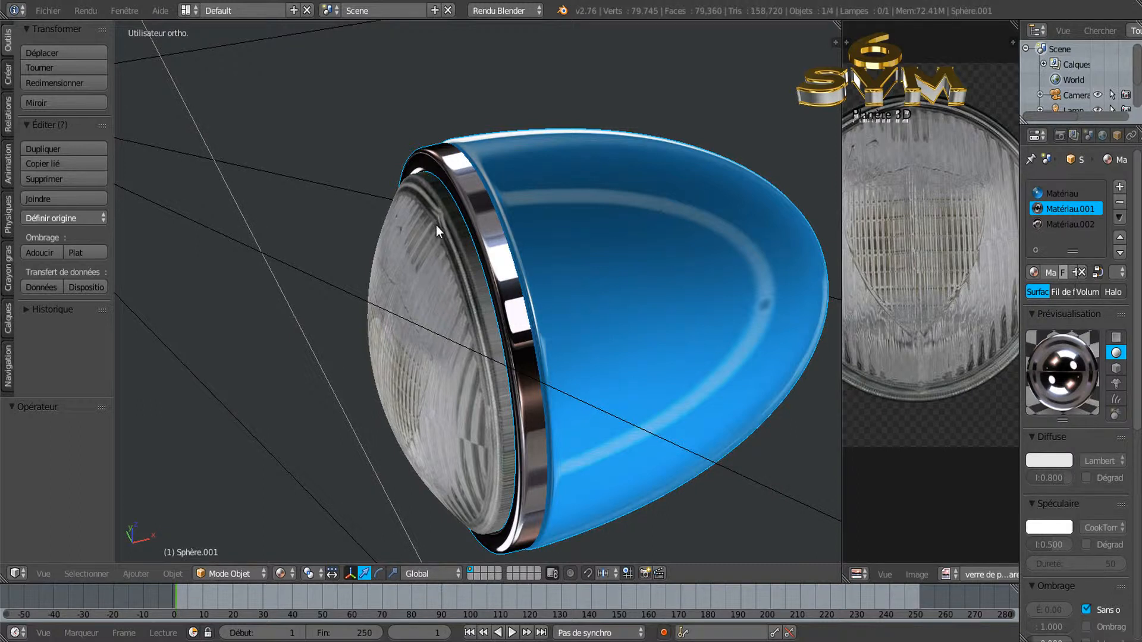
pyautogui.moveTo(437, 225); pyautogui.dragTo(536, 242, button='middle')
pyautogui.moveTo(593, 311)
pyautogui.mouseDown(button='middle')
pyautogui.moveTo(566, 345)
pyautogui.moveTo(517, 331)
pyautogui.moveTo(519, 314)
pyautogui.moveTo(599, 320)
pyautogui.mouseUp(button='middle')
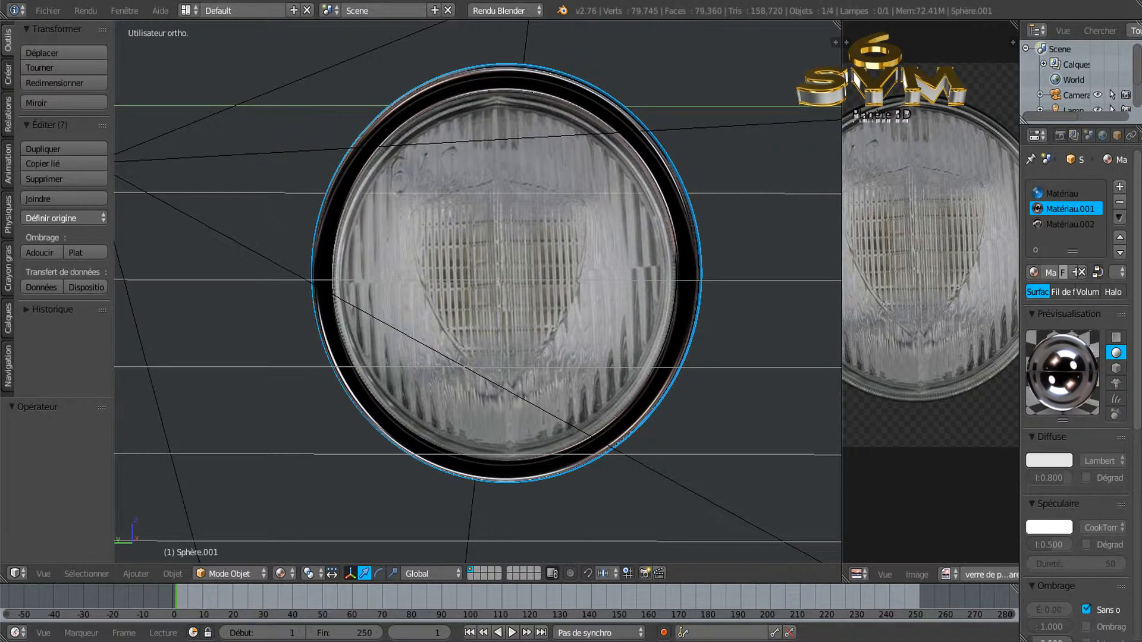
# - Switch to the Blender window with the blue car and leave the render result for the 3D view
pyautogui.moveTo(790, 641)
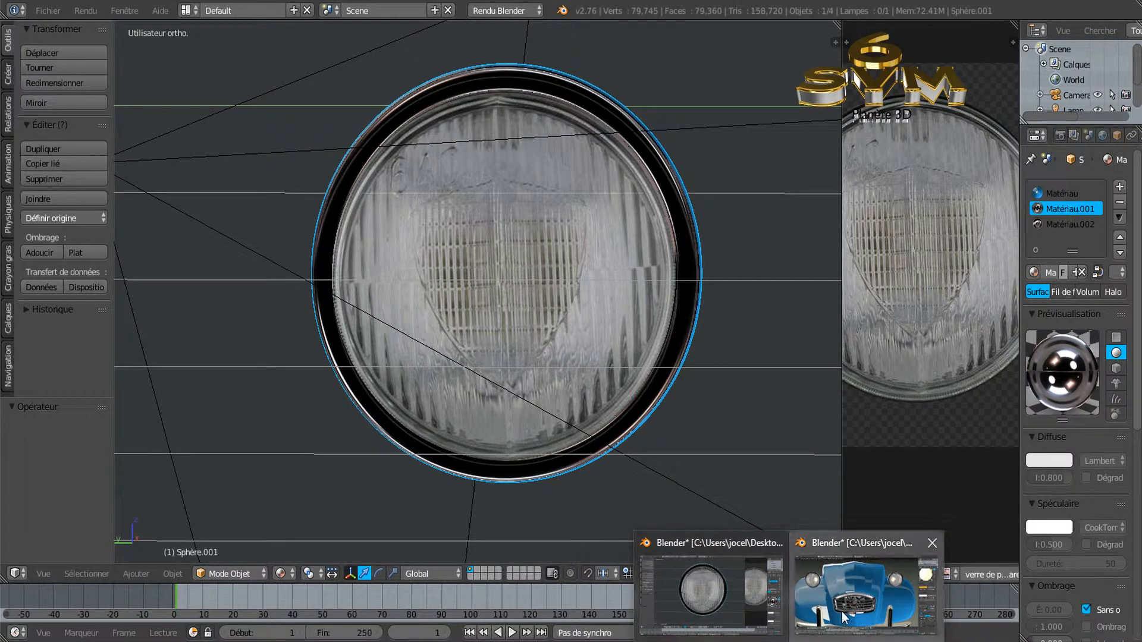
pyautogui.click(866, 595)
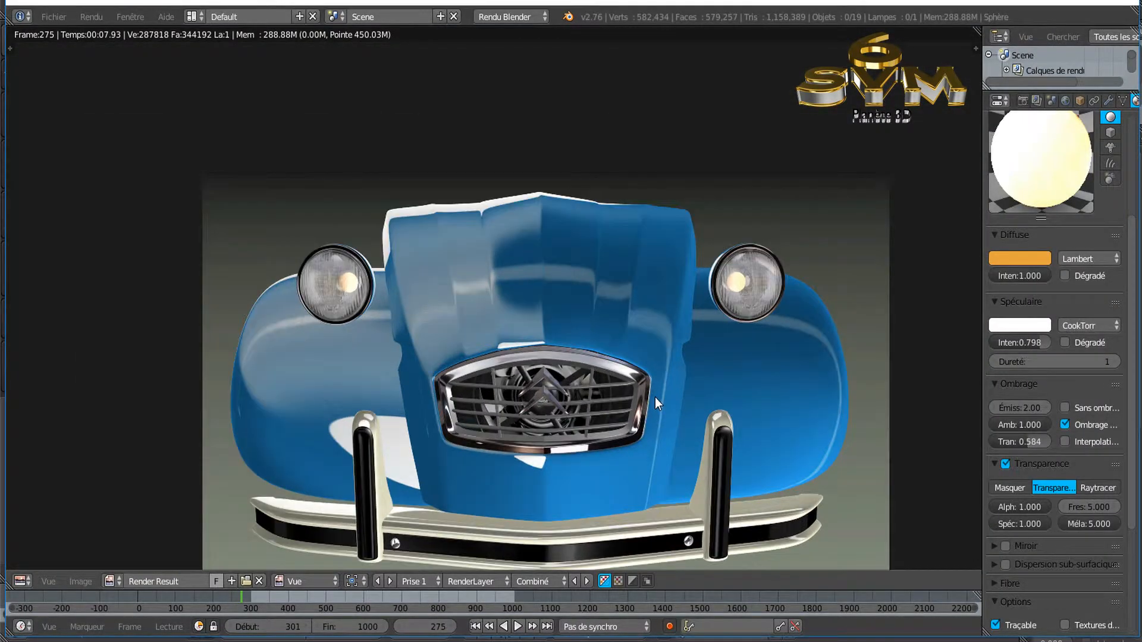
pyautogui.press('Escape')
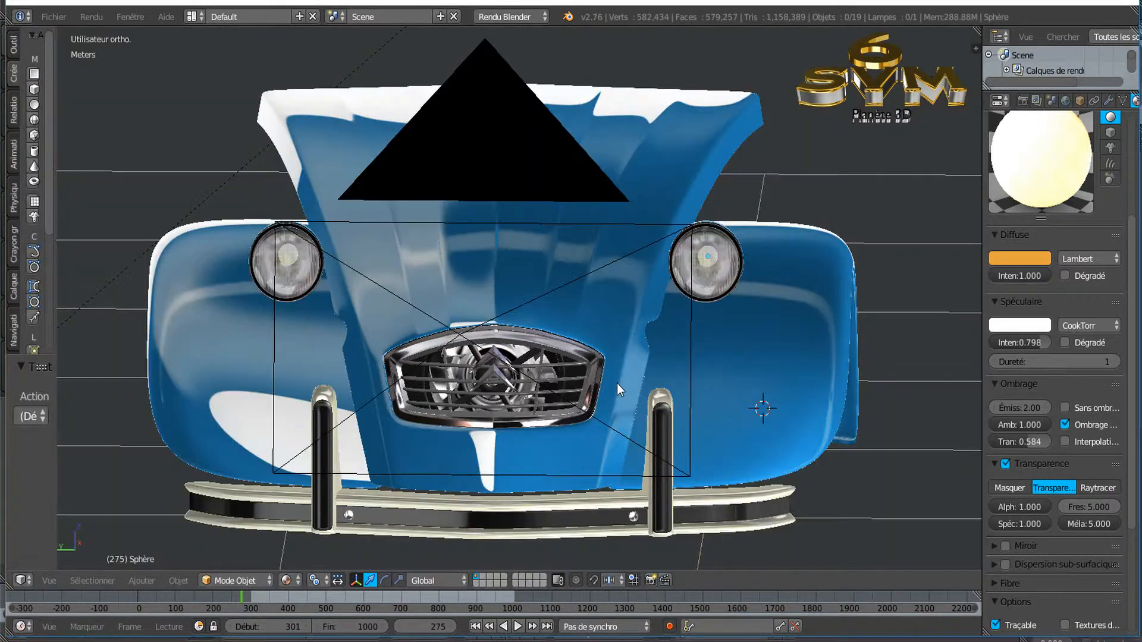
# - Set the headlight light material's specular hardness to 511 and inspect the light sphere behind the glass
pyautogui.moveTo(640, 419)
pyautogui.mouseDown(button='middle')
pyautogui.moveTo(633, 435)
pyautogui.moveTo(524, 492)
pyautogui.moveTo(521, 467)
pyautogui.moveTo(580, 474)
pyautogui.moveTo(636, 429)
pyautogui.mouseUp(button='middle')
pyautogui.scroll(-2, 581, 468)
pyautogui.keyDown('shift'); pyautogui.moveTo(617, 491); pyautogui.dragTo(666, 339, button='middle'); pyautogui.keyUp('shift')
pyautogui.scroll(3, 679, 314)
pyautogui.moveTo(605, 367); pyautogui.dragTo(674, 373, button='middle')
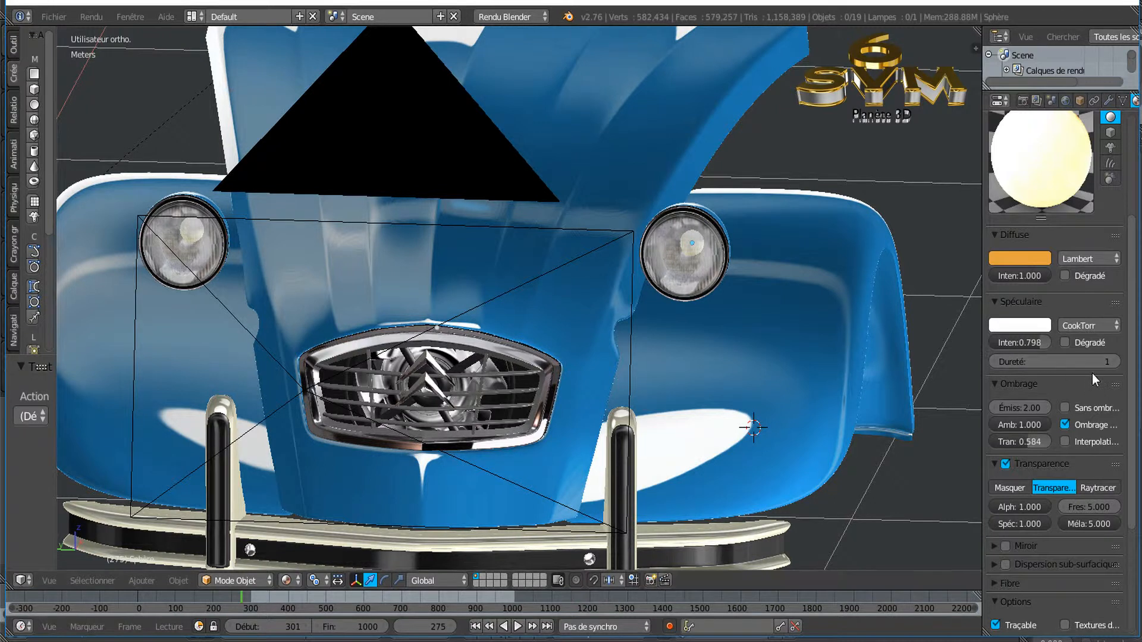
pyautogui.moveTo(1100, 364)
pyautogui.mouseDown()
pyautogui.moveTo(1133, 364)
pyautogui.moveTo(1102, 364)
pyautogui.mouseUp()
pyautogui.moveTo(583, 365)
pyautogui.mouseDown(button='middle')
pyautogui.moveTo(612, 386)
pyautogui.moveTo(584, 338)
pyautogui.moveTo(597, 349)
pyautogui.mouseUp(button='middle')
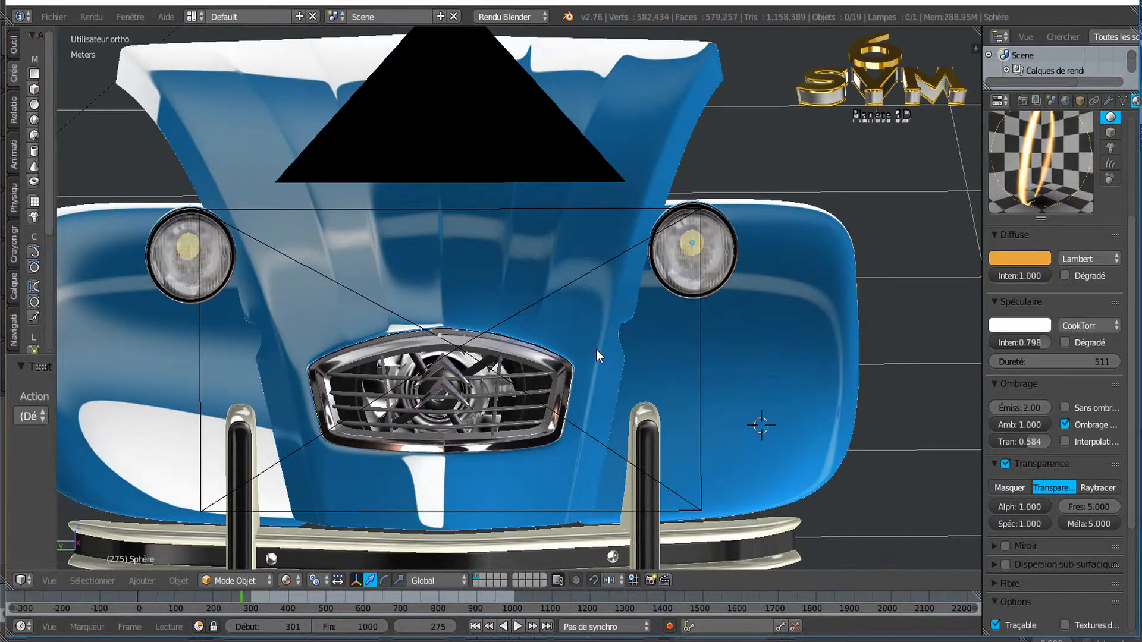
pyautogui.scroll(3, 592, 356)
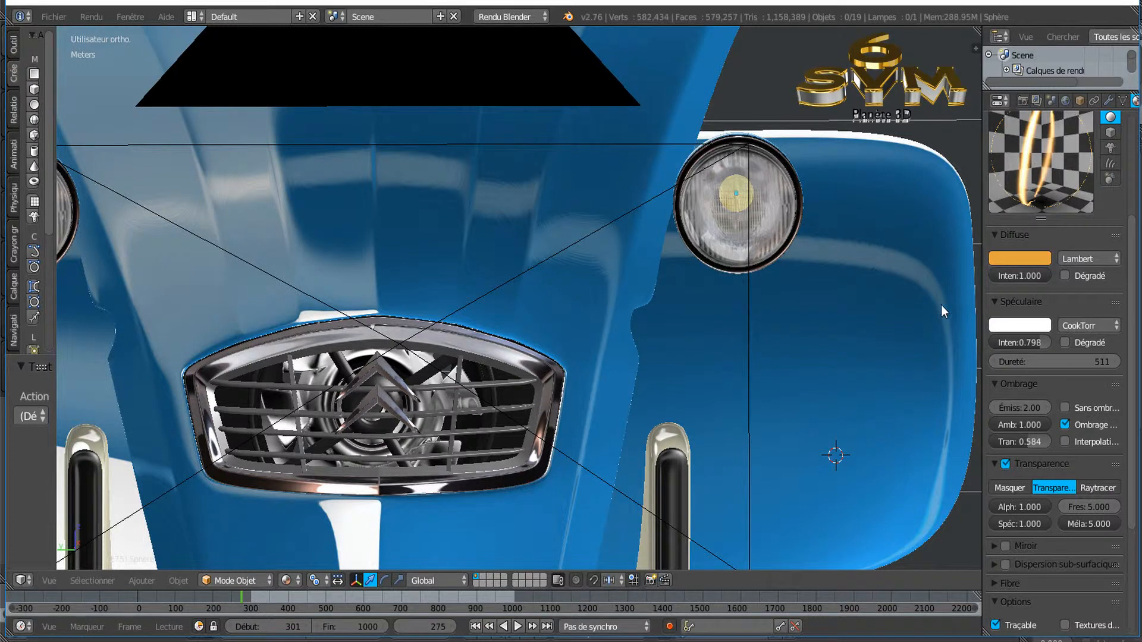
pyautogui.scroll(-2, 941, 305)
# - Widen the properties area slightly so the material settings are easier to read, and view the car from an angled side
pyautogui.moveTo(982, 308); pyautogui.dragTo(902, 331)
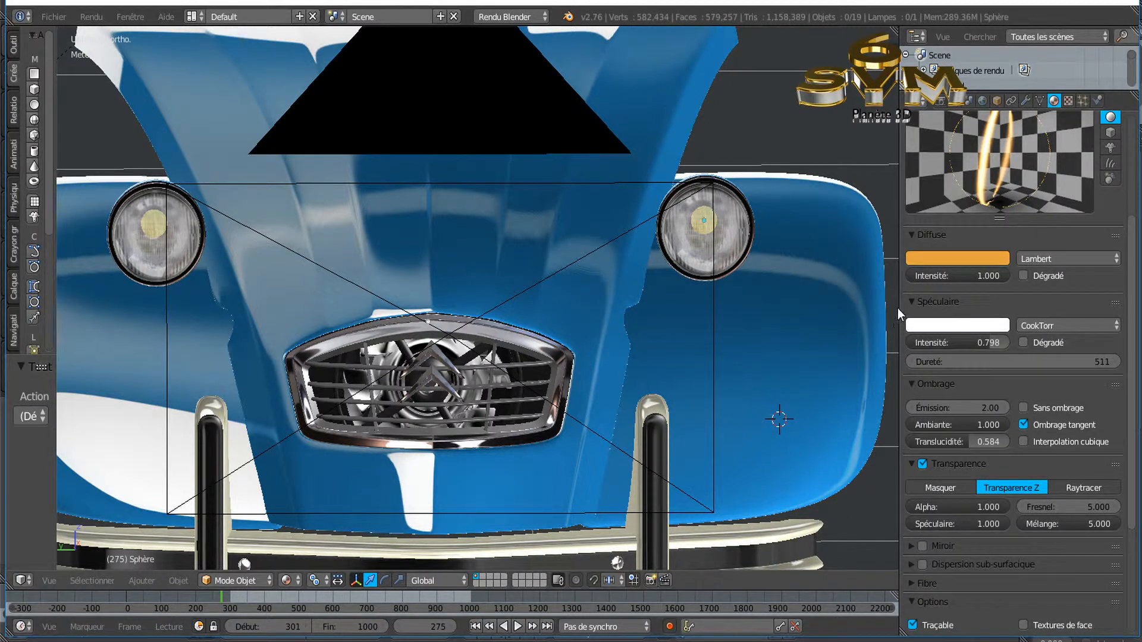
pyautogui.moveTo(901, 308); pyautogui.dragTo(963, 314)
pyautogui.scroll(-3, 800, 327)
pyautogui.moveTo(753, 373); pyautogui.dragTo(747, 443, button='middle')
pyautogui.moveTo(742, 403); pyautogui.dragTo(738, 349, button='middle')
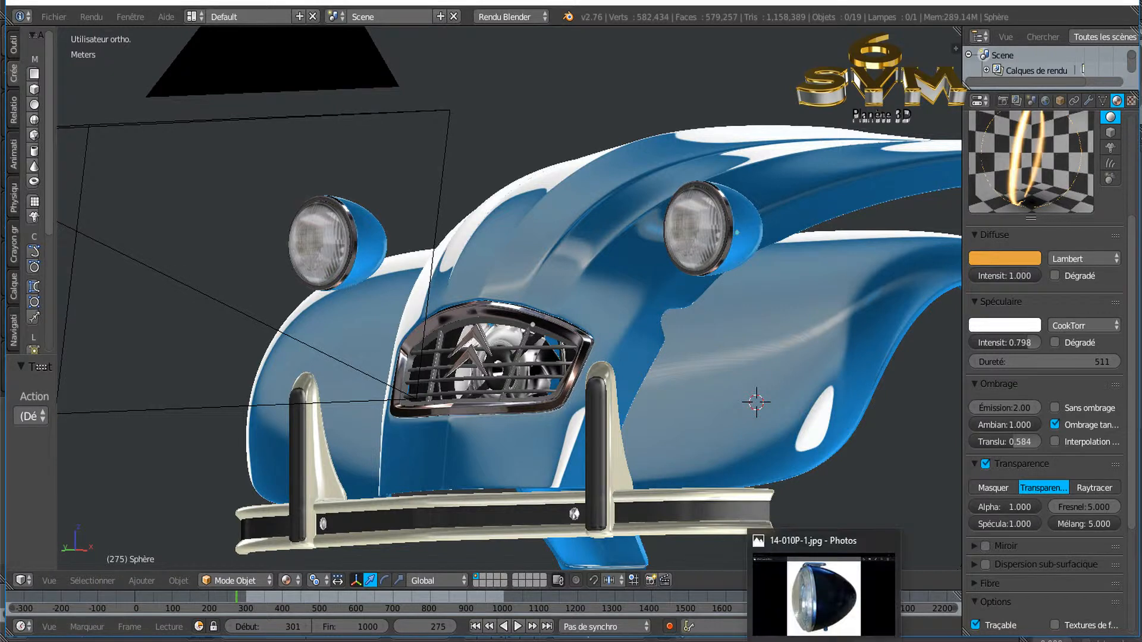
# - Switch to the Photos app and study the glass, ribbed edge and rim in the headlight reference photo 14-010P-1.jpg
pyautogui.click(827, 641)
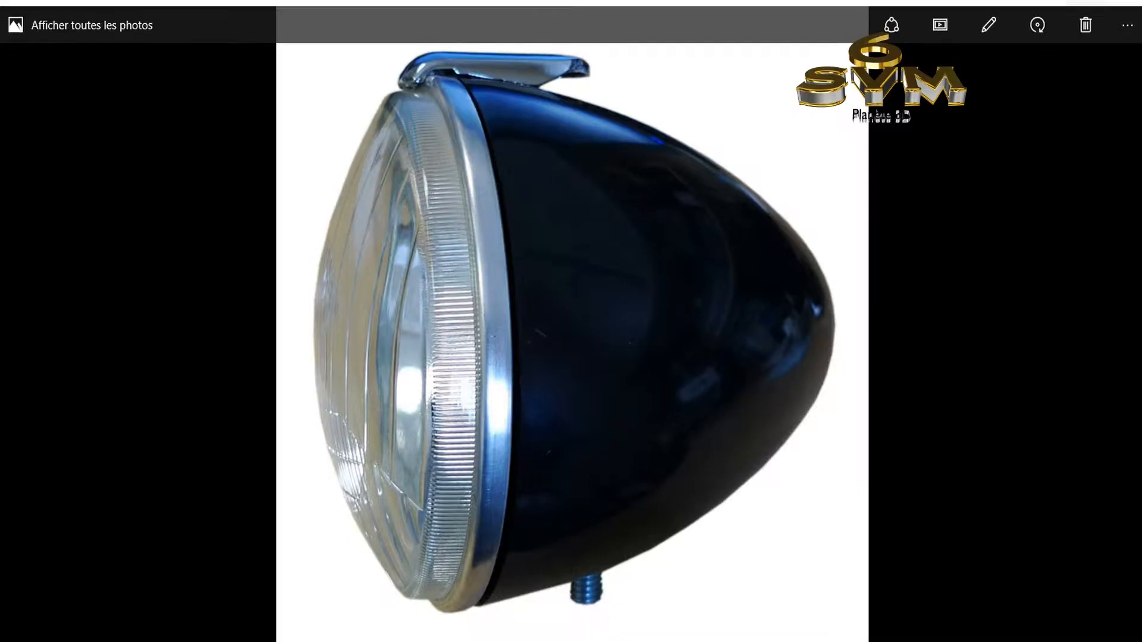
pyautogui.scroll(-1, 419, 417)
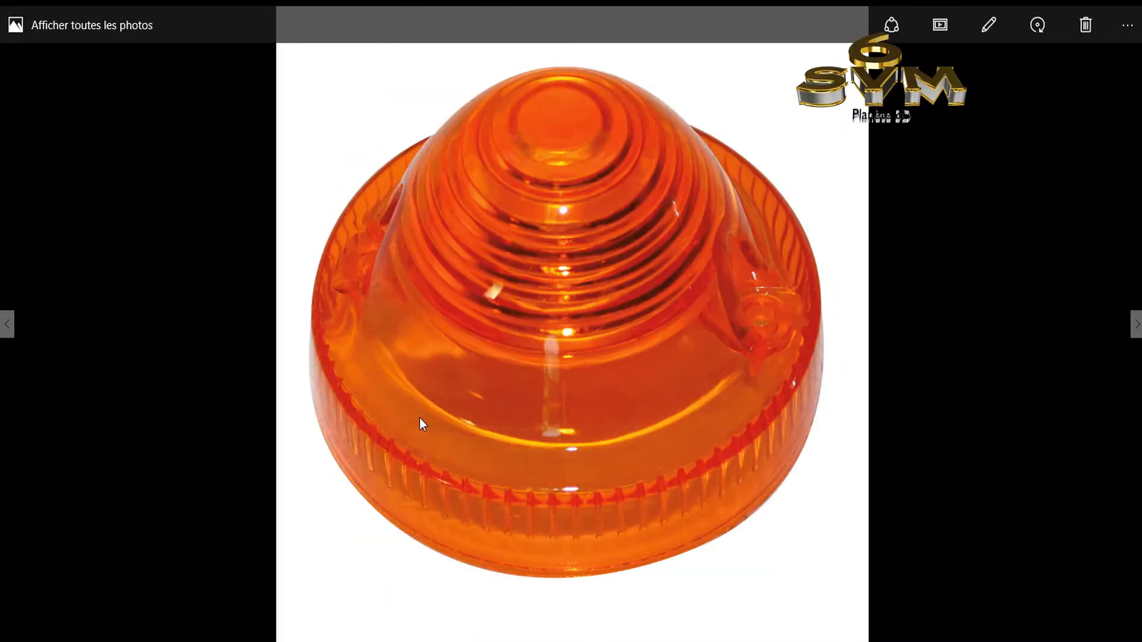
pyautogui.scroll(1, 420, 417)
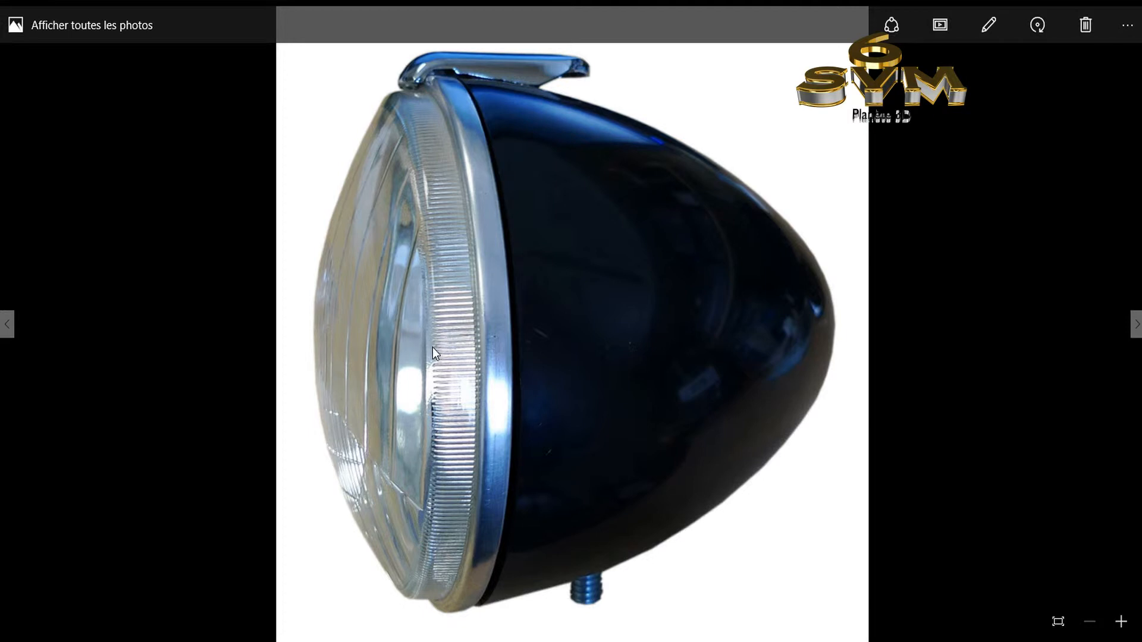
pyautogui.scroll(-1, 433, 347)
pyautogui.scroll(1, 433, 347)
# - Return to the Blender car window and examine one headlight's glass edge and chrome rim close up from the side
pyautogui.moveTo(789, 641)
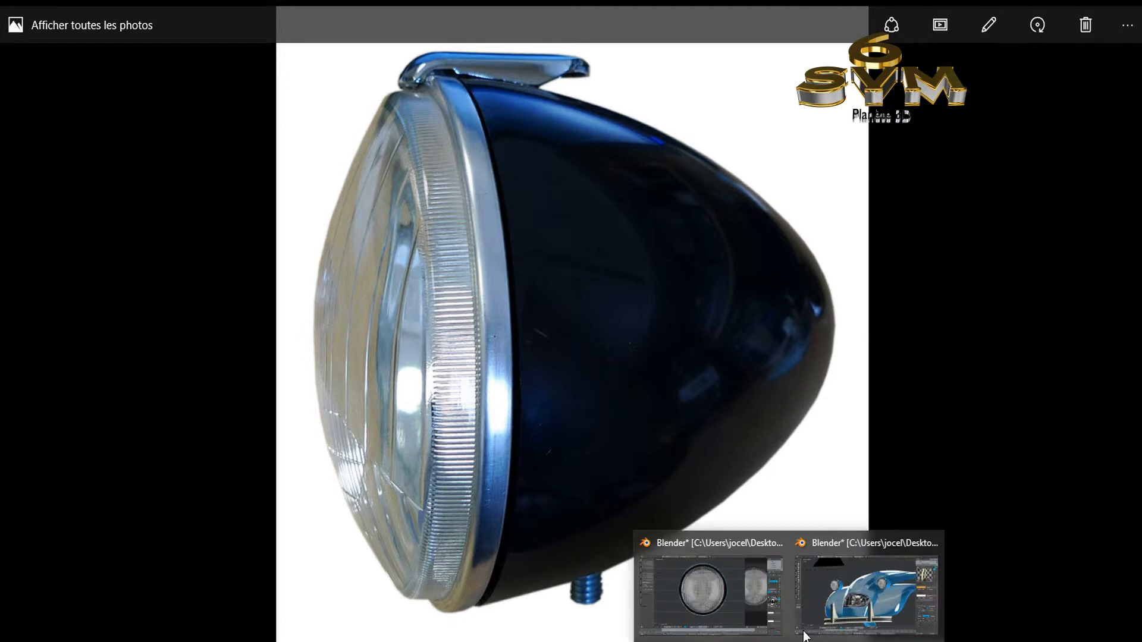
pyautogui.click(831, 540)
pyautogui.moveTo(741, 320); pyautogui.dragTo(690, 352, button='middle')
pyautogui.scroll(5, 697, 298)
pyautogui.moveTo(695, 242); pyautogui.dragTo(721, 402, button='middle')
pyautogui.scroll(2, 720, 402)
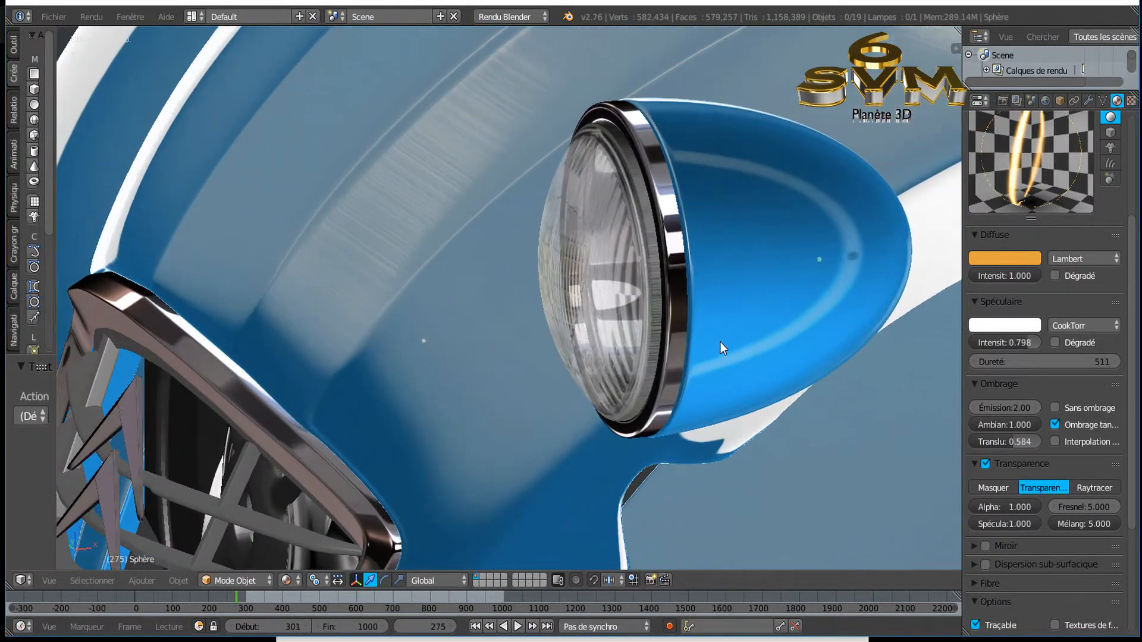
pyautogui.scroll(2, 721, 342)
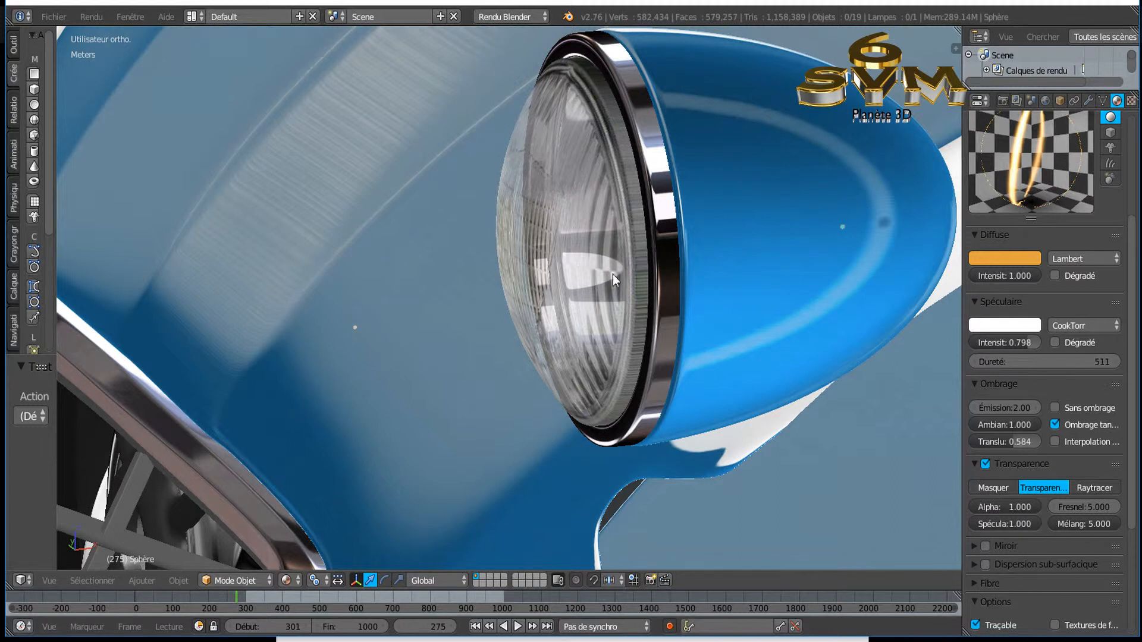
pyautogui.scroll(-3, 623, 306)
pyautogui.scroll(3, 621, 312)
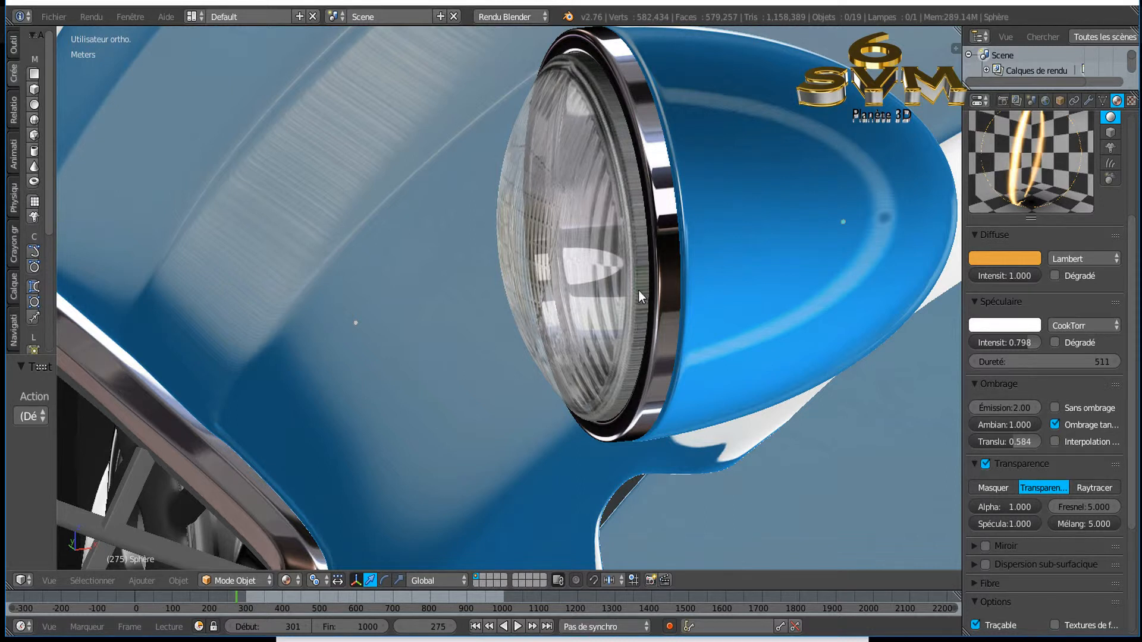
pyautogui.scroll(-2, 617, 400)
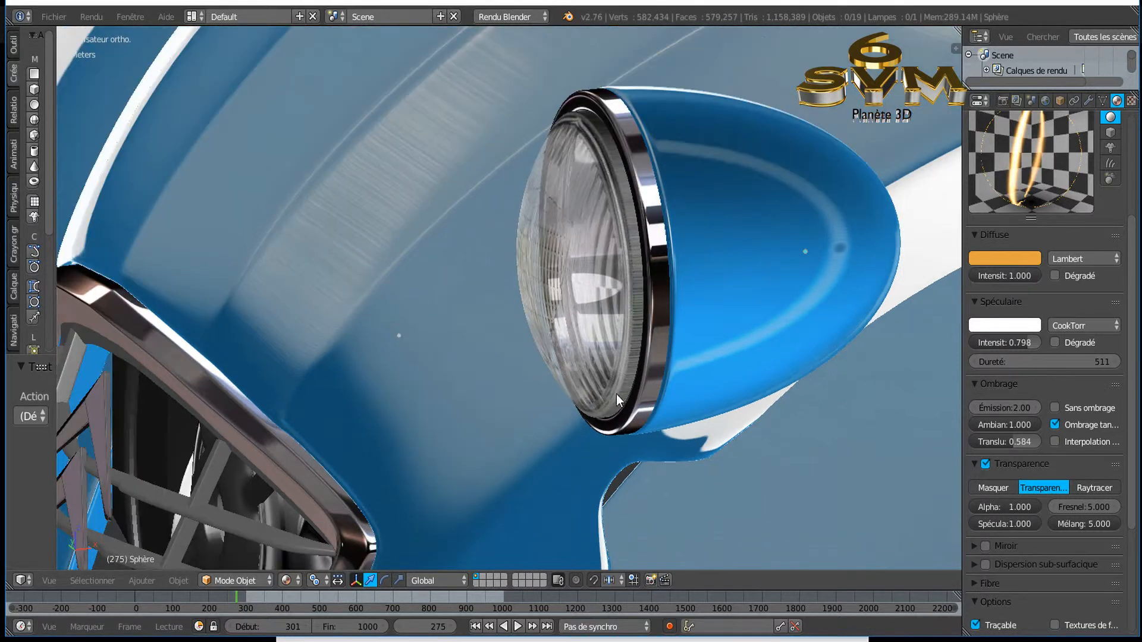
pyautogui.scroll(3, 616, 394)
pyautogui.scroll(-2, 626, 374)
# - Examine the light sphere through the headlight glass from the front, and compare both headlights with the whole car in view
pyautogui.moveTo(612, 386); pyautogui.dragTo(635, 374, button='middle')
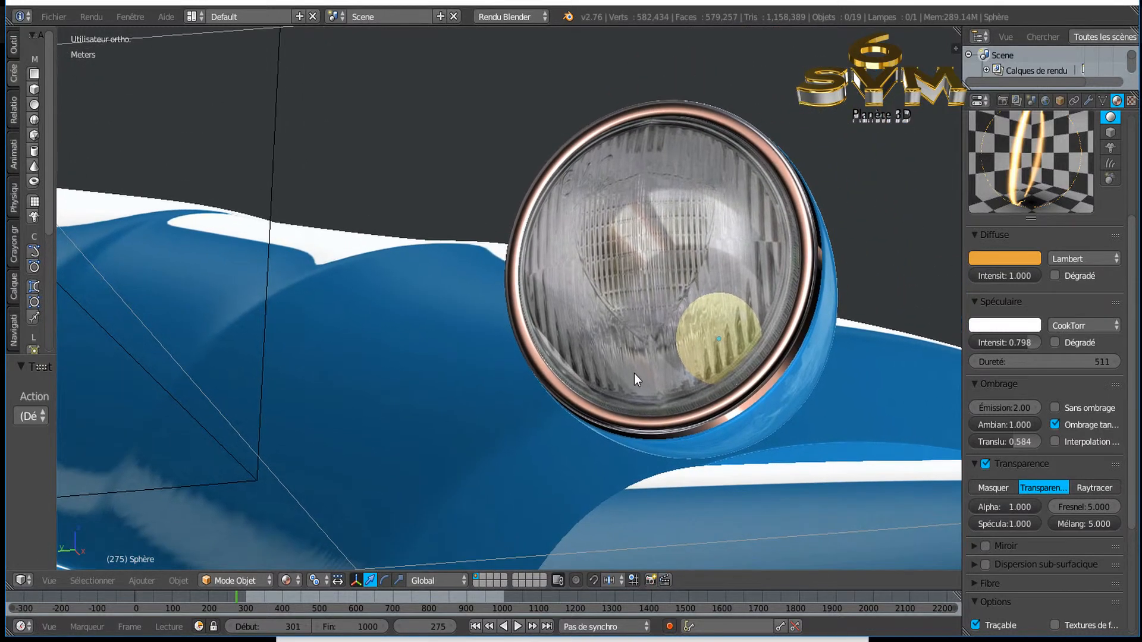
pyautogui.moveTo(665, 337); pyautogui.dragTo(610, 356, button='middle')
pyautogui.scroll(2, 712, 347)
pyautogui.scroll(-2, 614, 365)
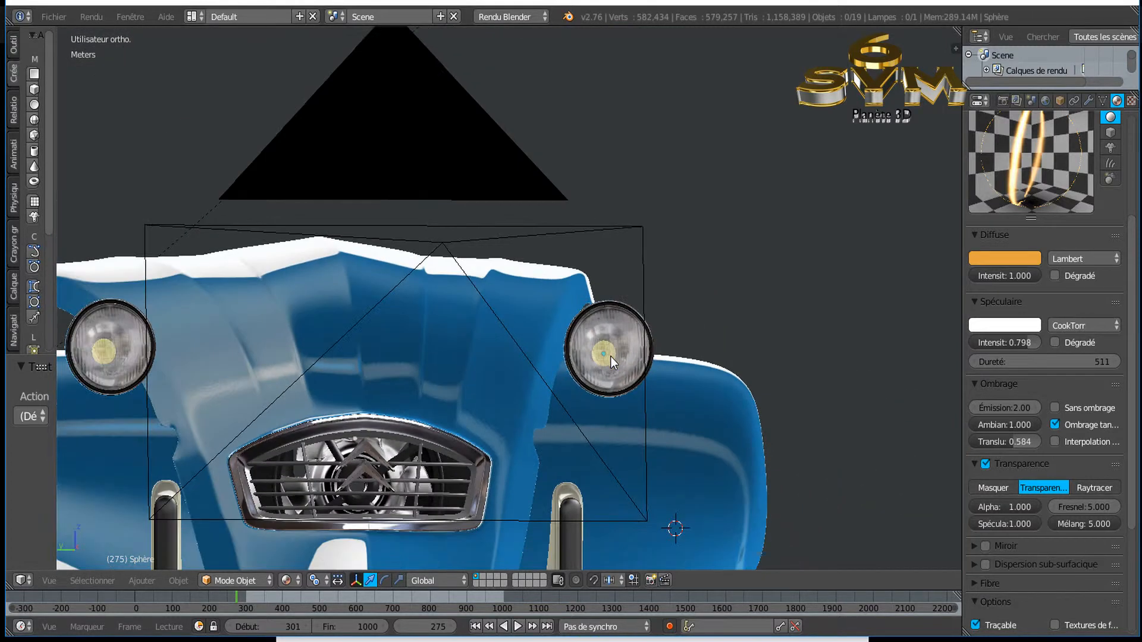
pyautogui.keyDown('shift'); pyautogui.moveTo(594, 352); pyautogui.dragTo(625, 358, button='middle'); pyautogui.keyUp('shift')
pyautogui.scroll(-2, 627, 336)
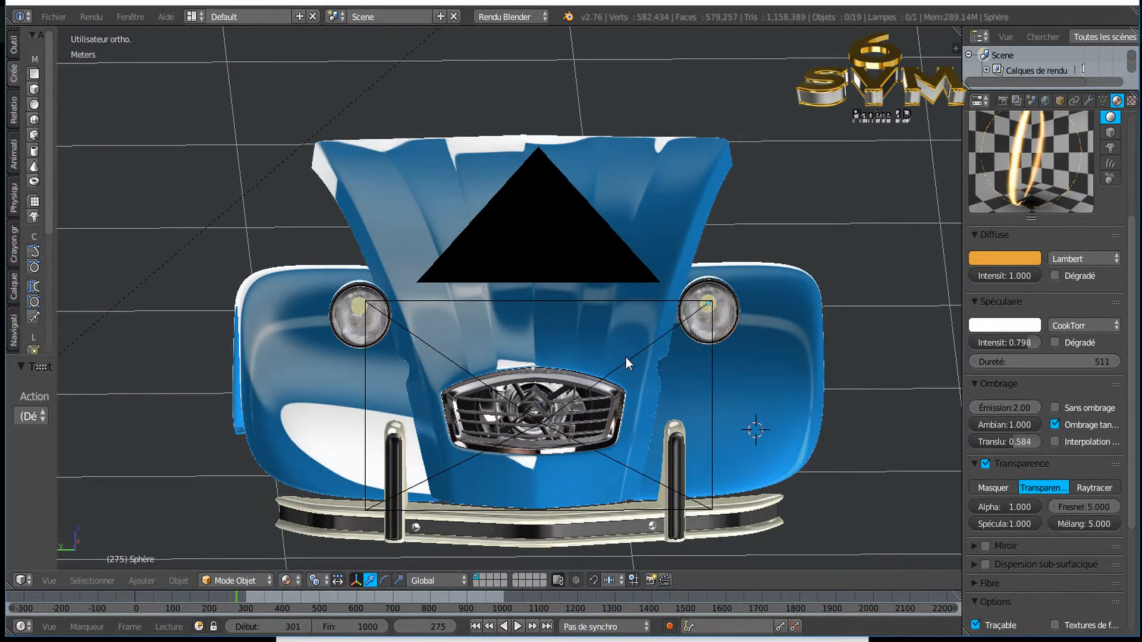
pyautogui.scroll(1, 624, 361)
pyautogui.scroll(-1, 547, 416)
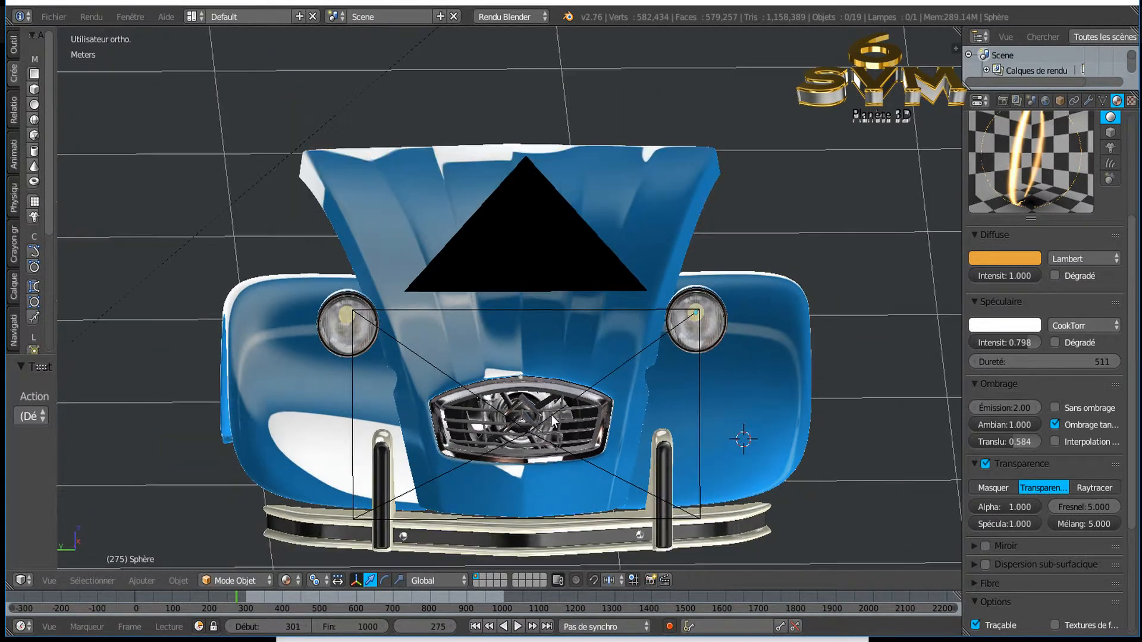
pyautogui.keyDown('shift'); pyautogui.moveTo(603, 384); pyautogui.dragTo(623, 309, button='middle'); pyautogui.keyUp('shift')
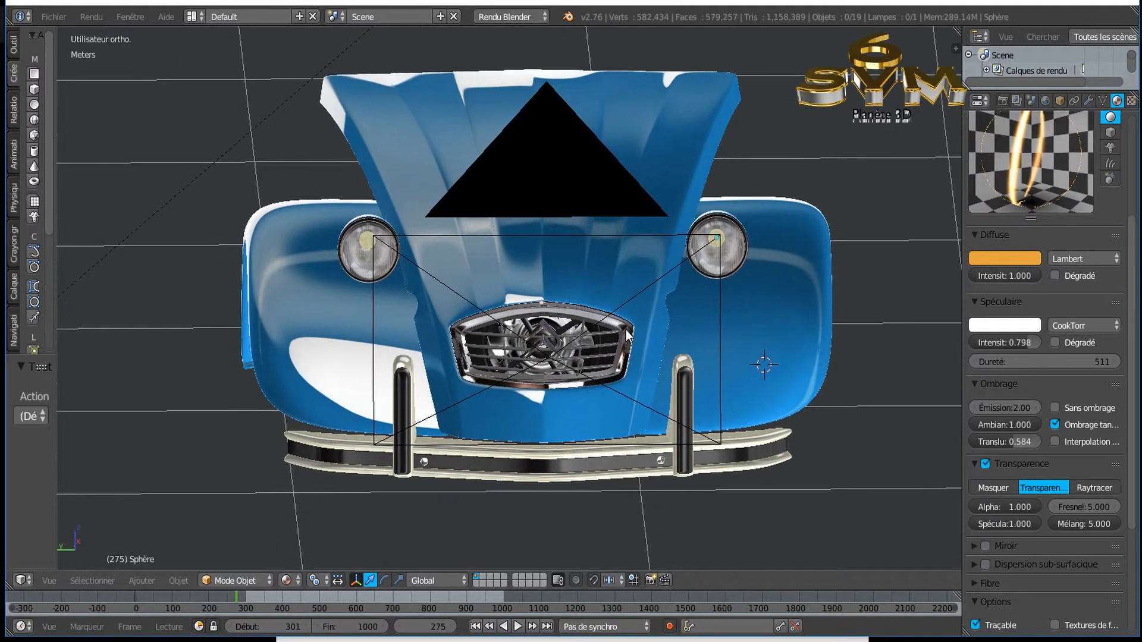